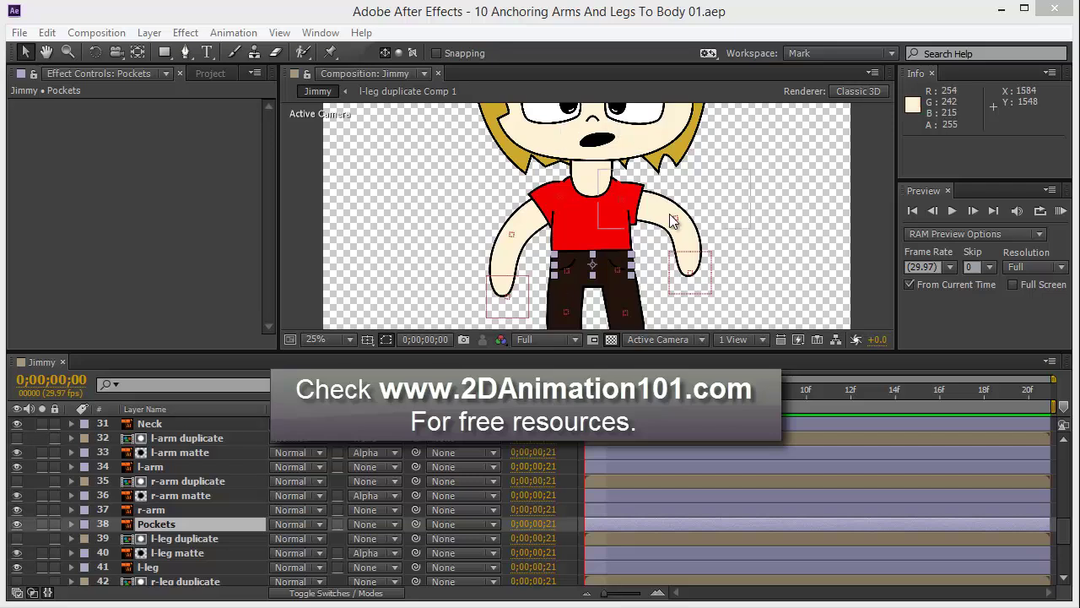
Compare the l-arm and r-arm layers in the Timeline to inspect their pins
scroll(647, 216, "down", 2)
scroll(591, 217, "up", 3)
scroll(541, 218, "down", 1)
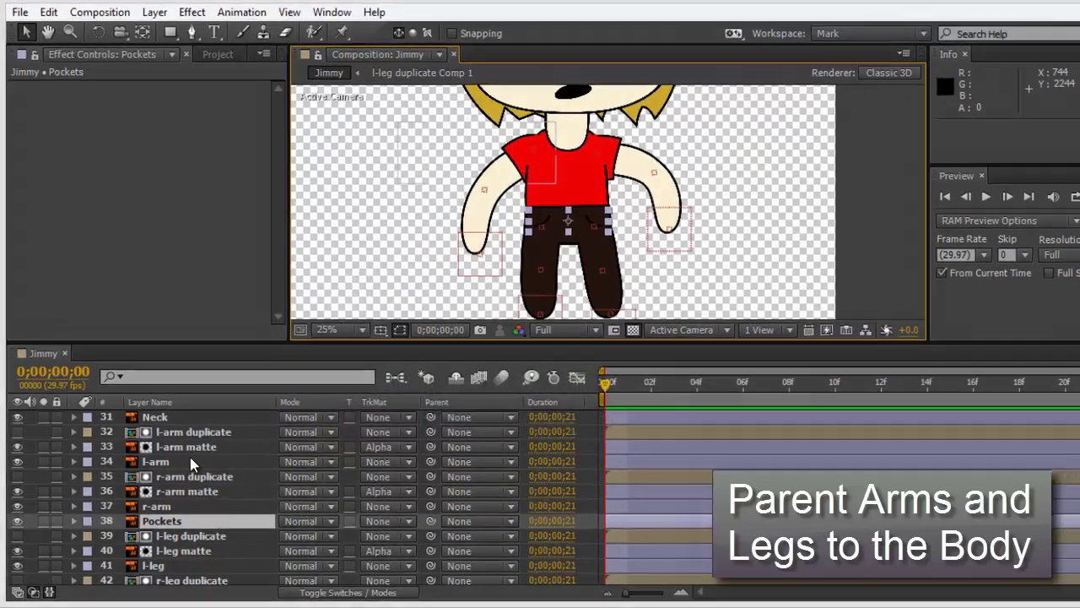
left_click(164, 467)
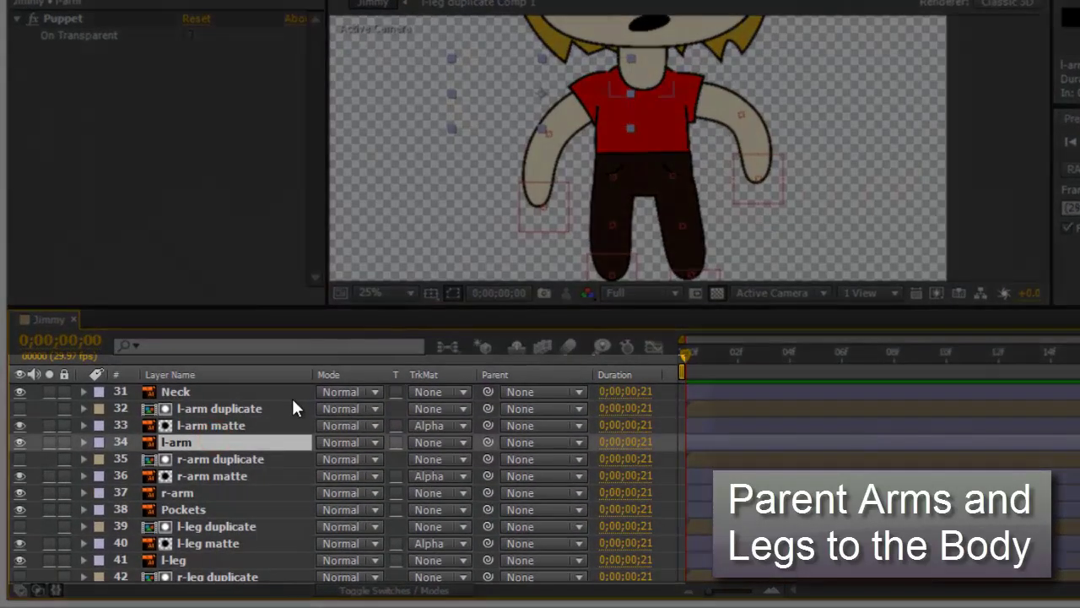
scroll(276, 414, "up", 5)
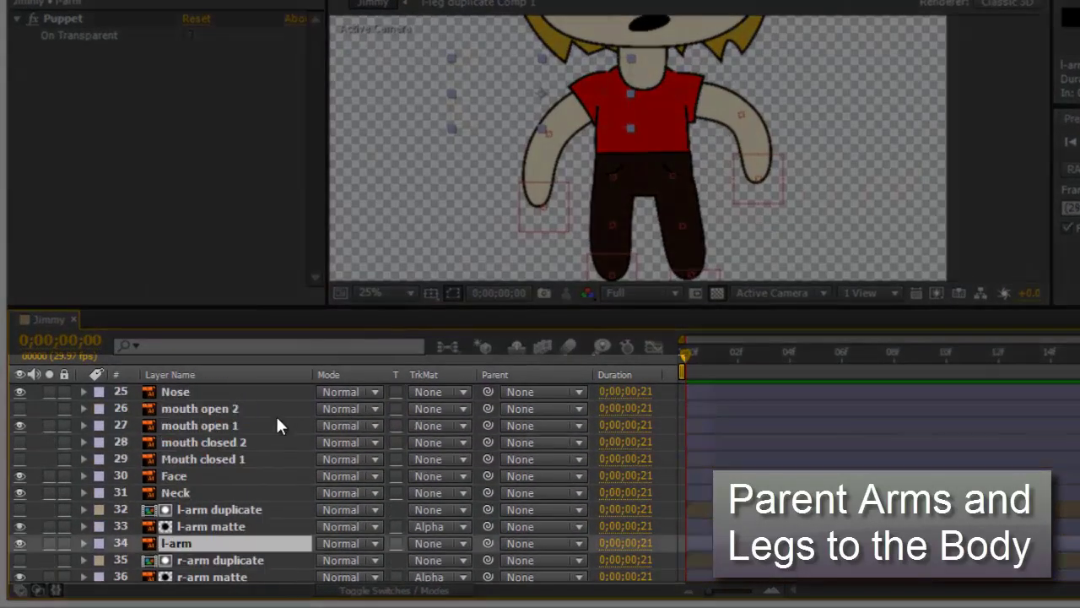
scroll(278, 413, "down", 3)
scroll(276, 416, "down", 1)
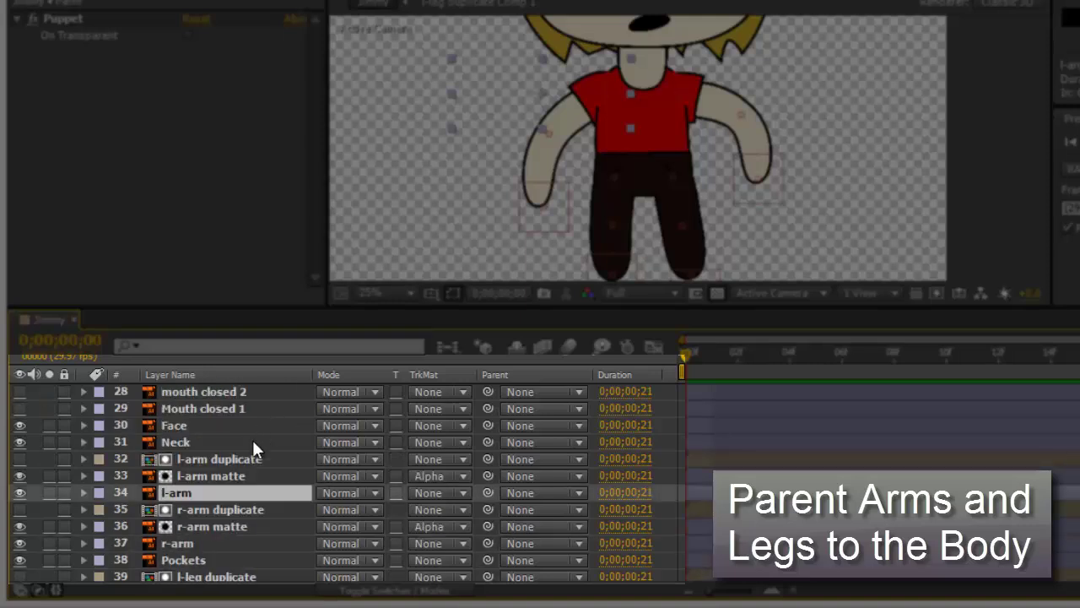
left_click(188, 543)
left_click(198, 489)
left_click(201, 543)
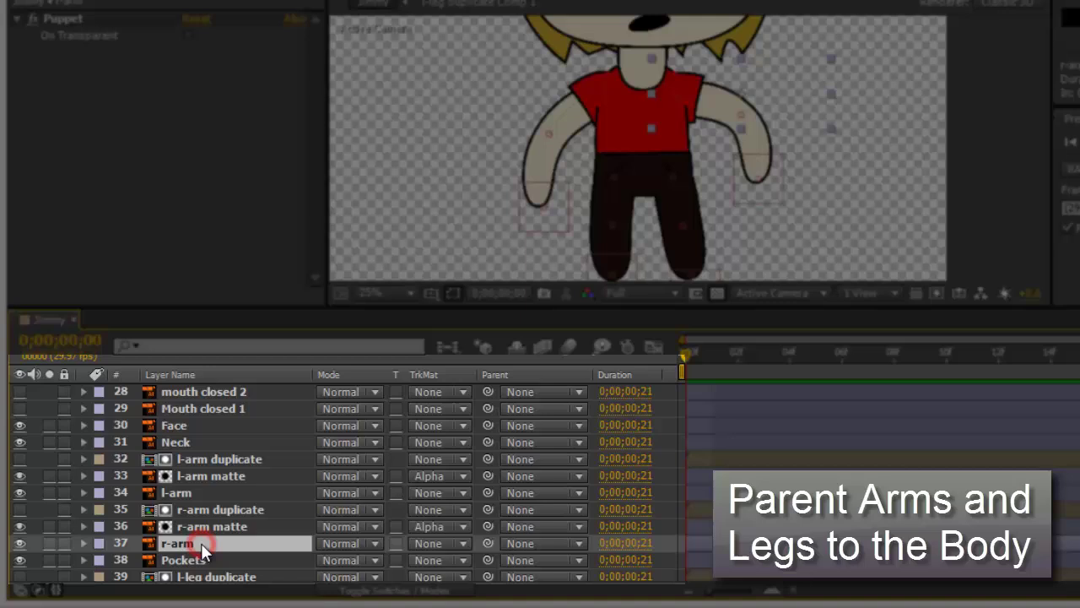
left_click(191, 494)
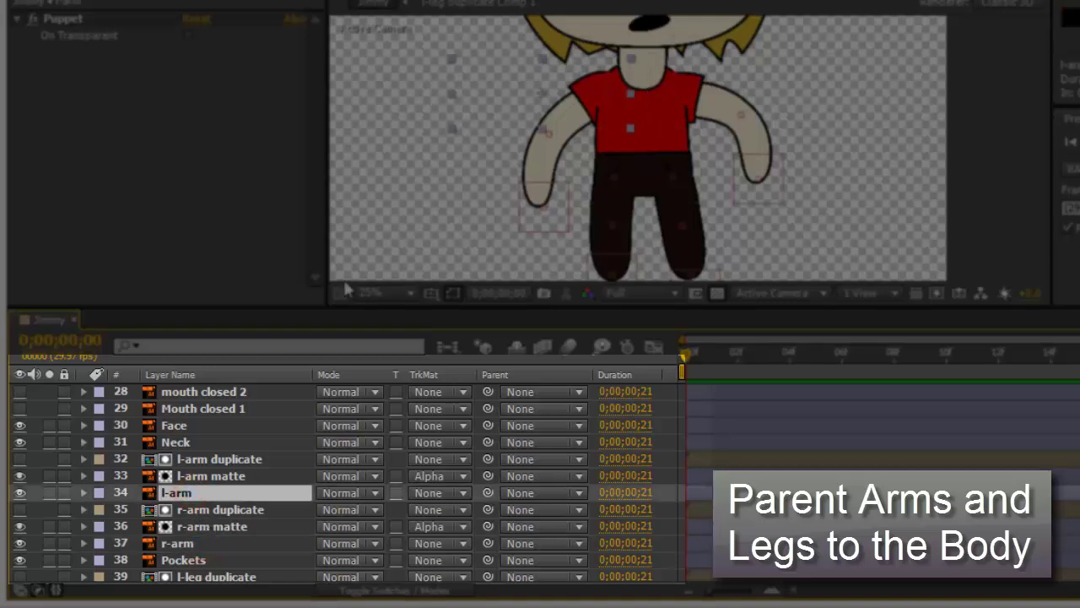
Scroll through the rig layers, then maximize the Timeline panel with `
scroll(207, 461, "up", 5)
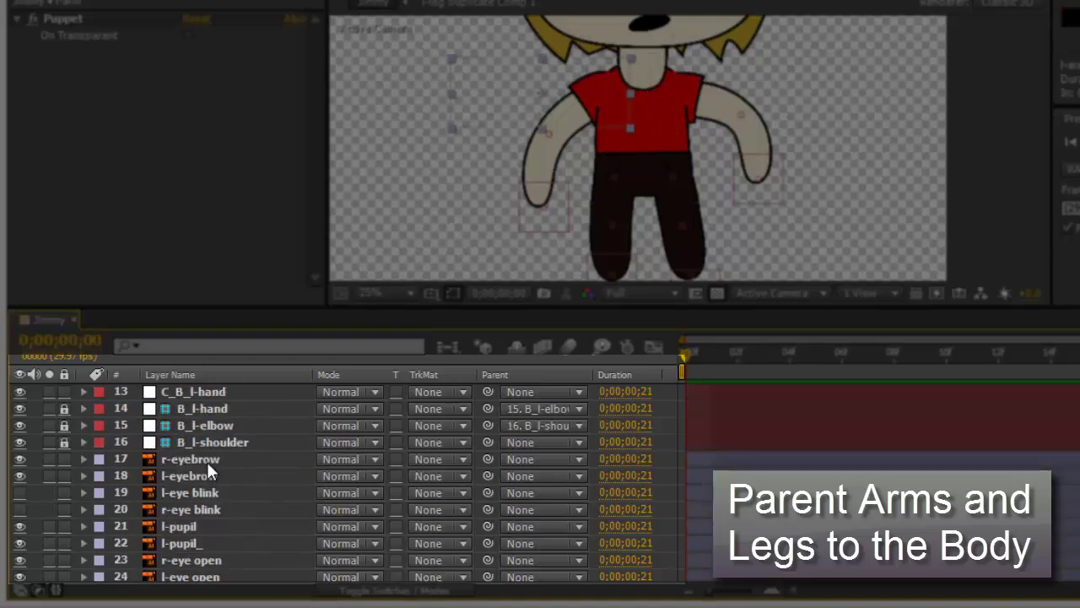
scroll(207, 461, "up", 2)
scroll(207, 462, "down", 1)
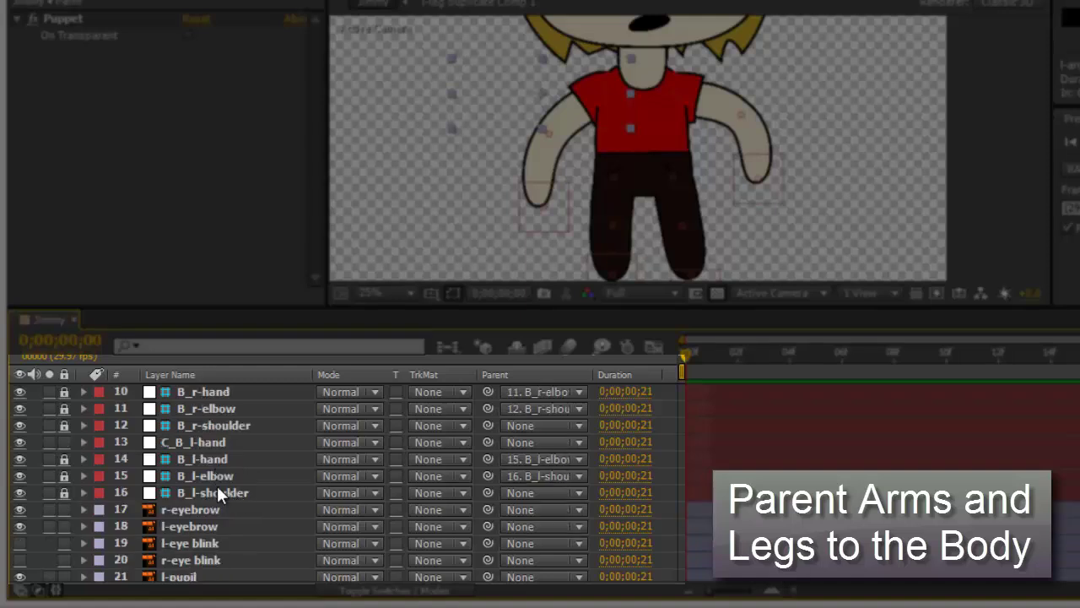
scroll(237, 443, "up", 2)
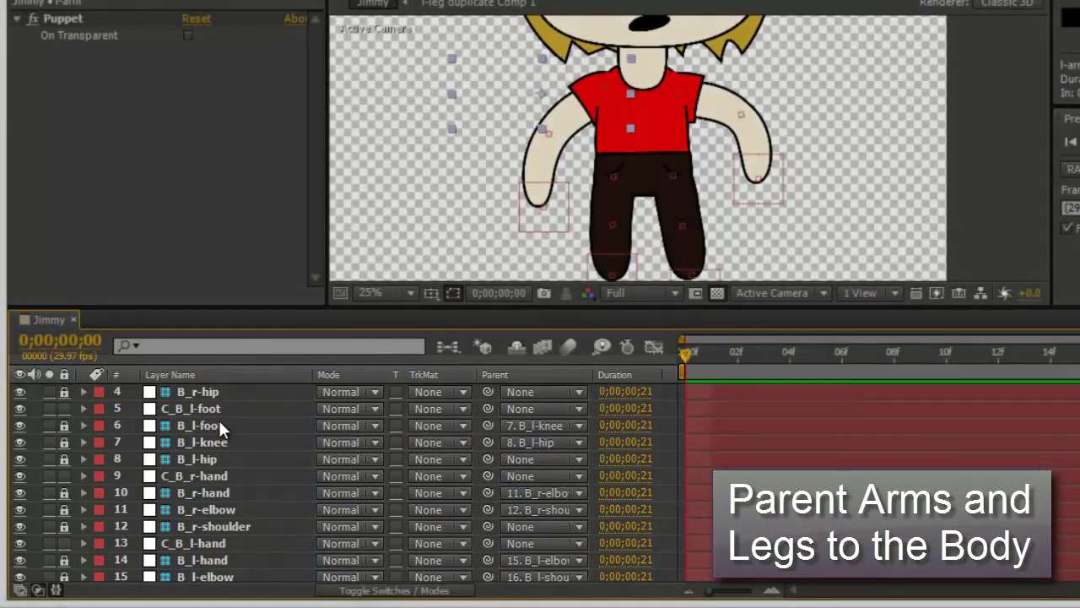
key("grave")
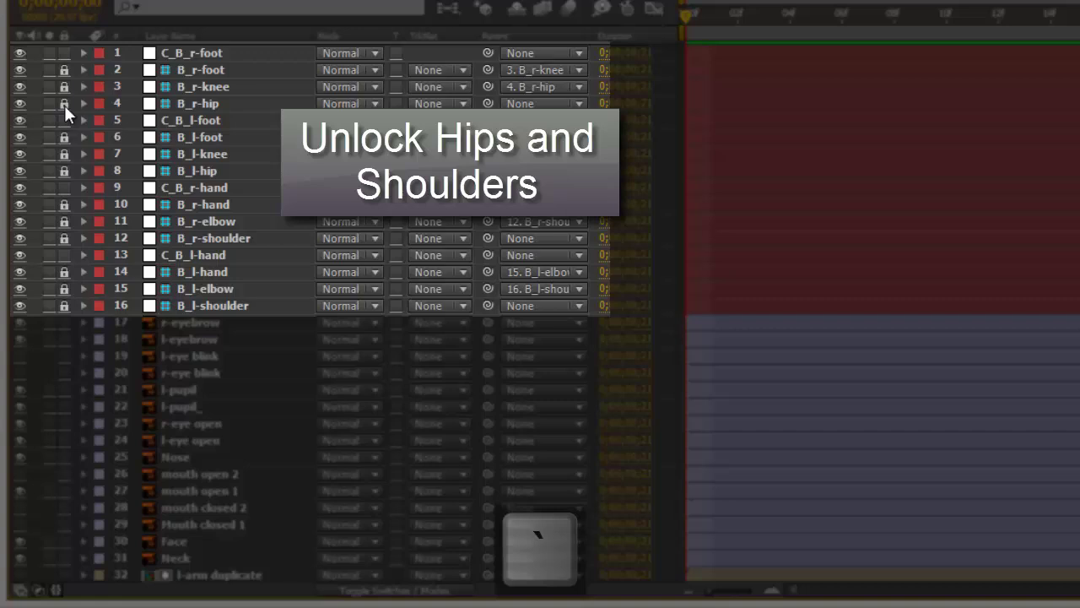
Unlock the B_r-hip, B_l-hip, B_r-shoulder and B_l-shoulder bone layers
left_click(64, 104)
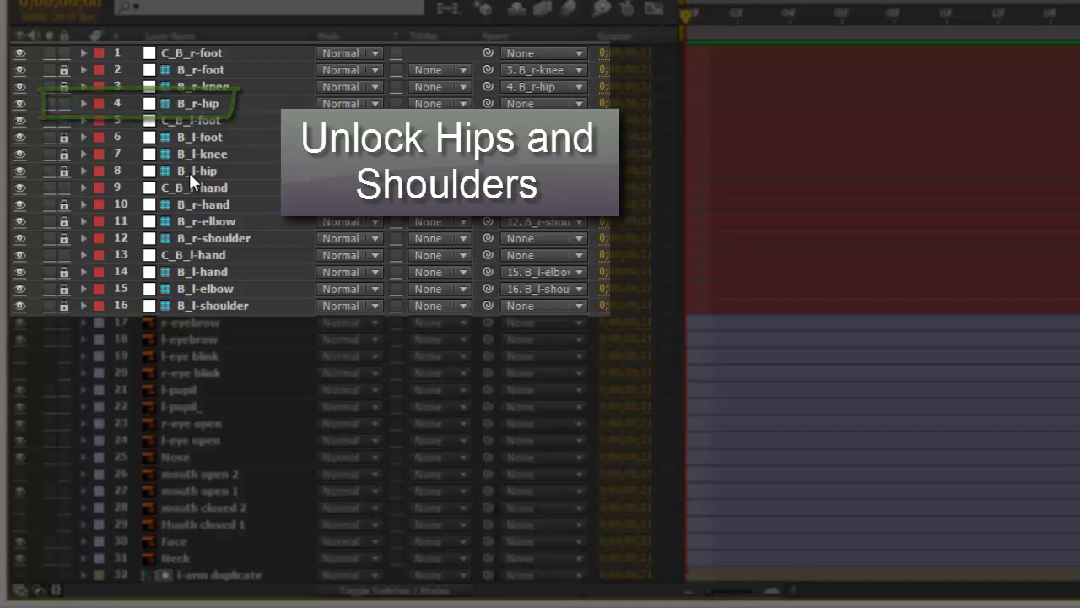
left_click(63, 172)
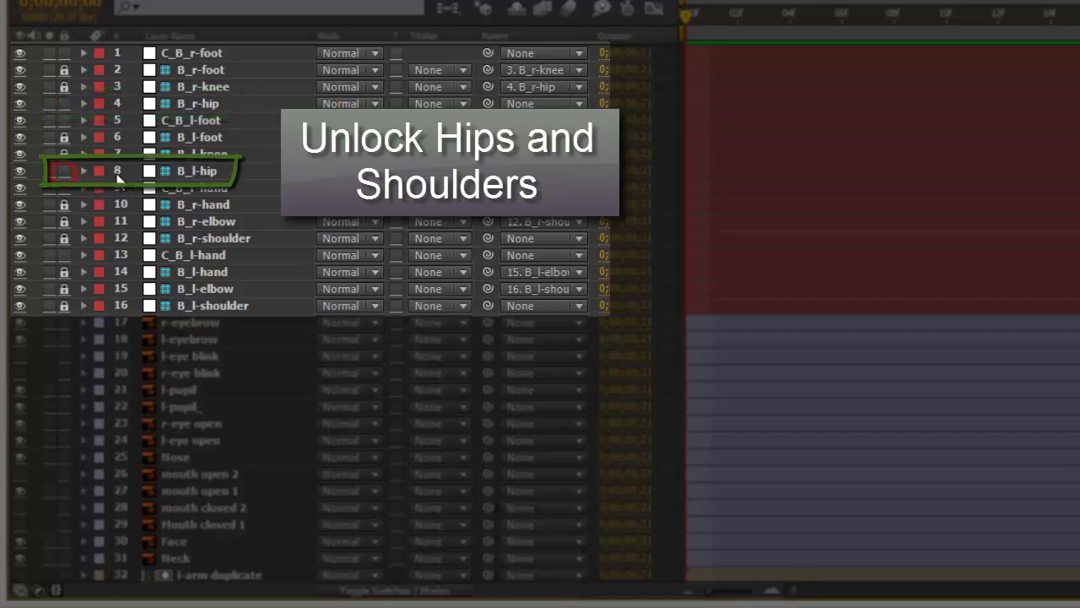
left_click(64, 238)
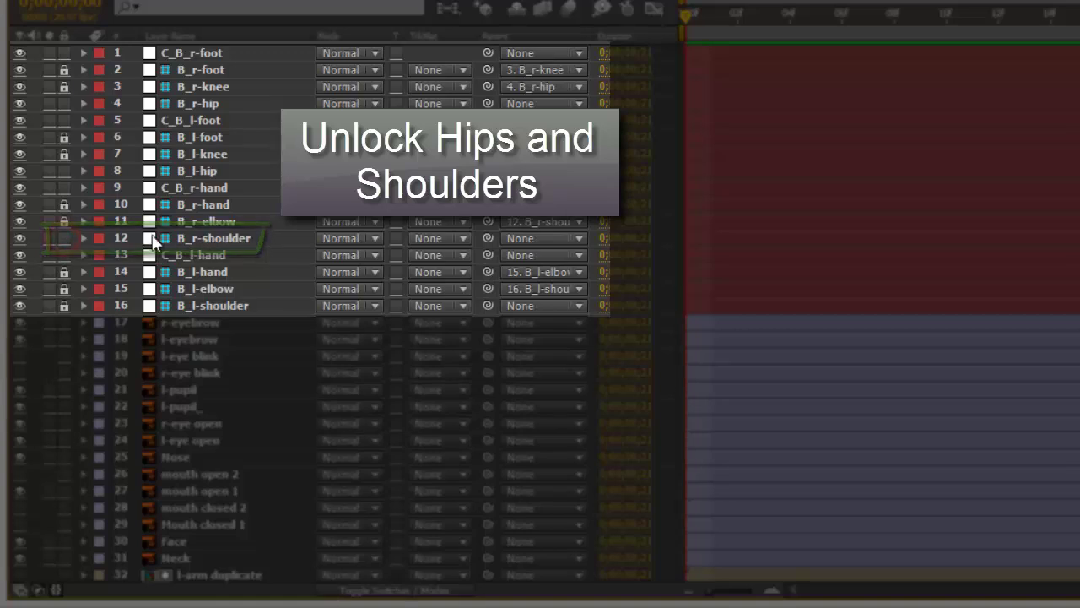
left_click(65, 305)
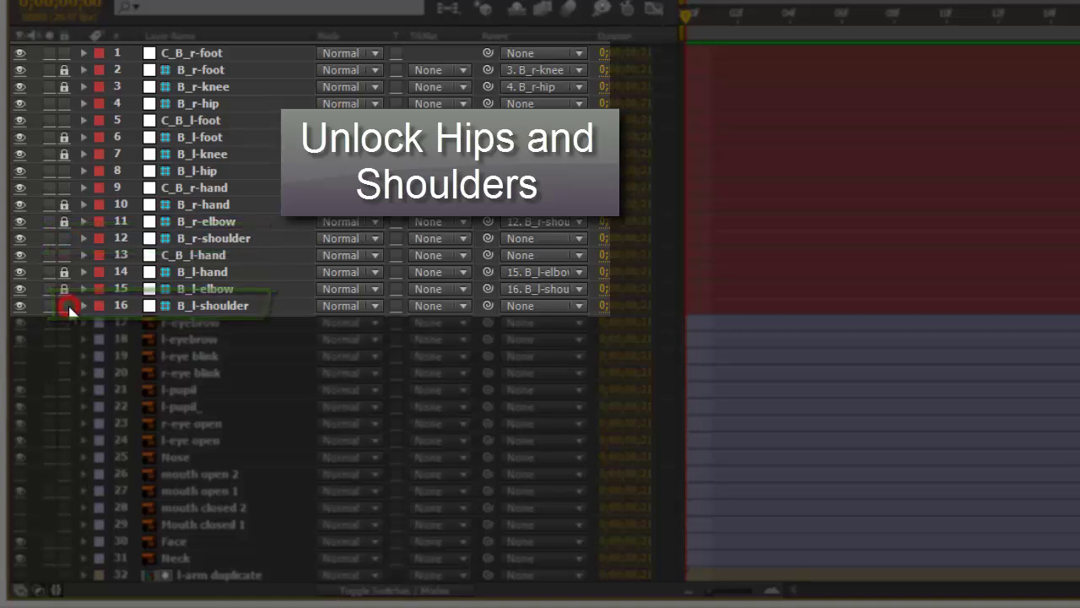
Select B_l-shoulder, B_r-shoulder, B_l-hip and B_r-hip together
left_click(213, 305, "ctrl")
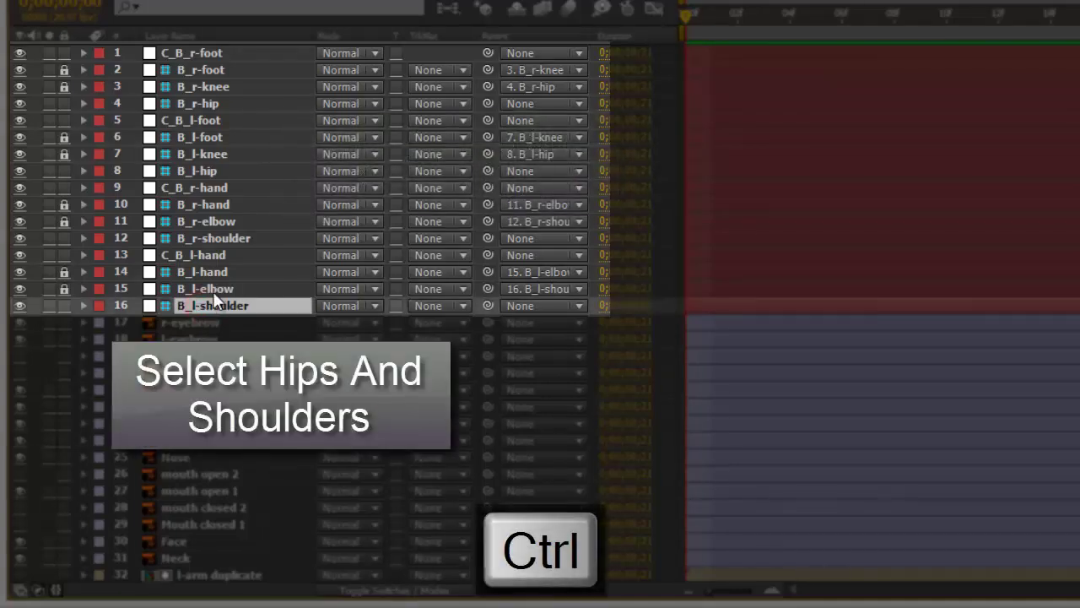
left_click(222, 238, "ctrl")
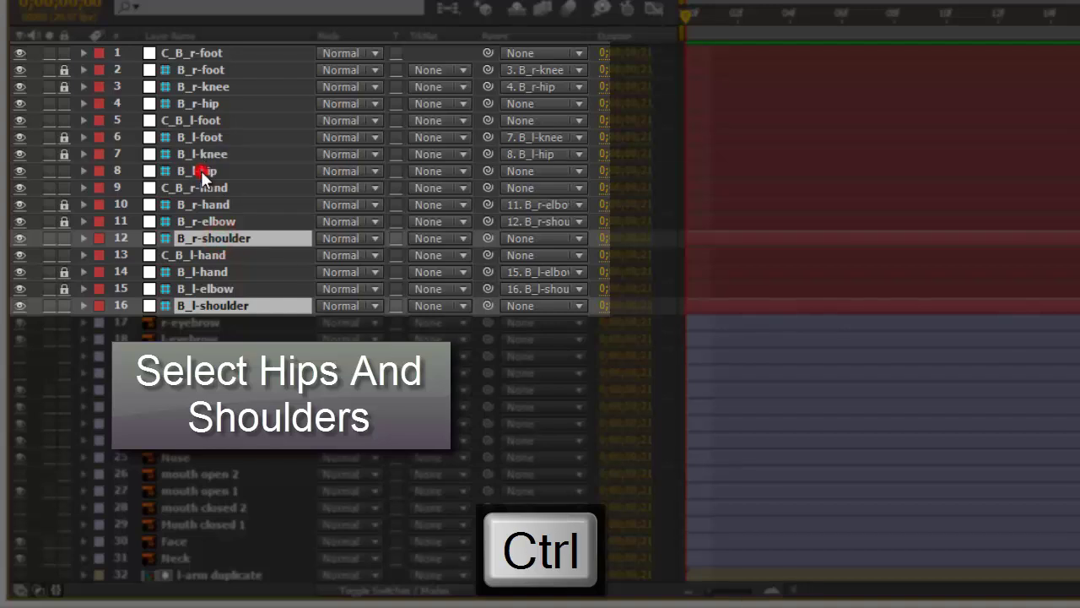
left_click(200, 171, "ctrl")
left_click(203, 103, "ctrl")
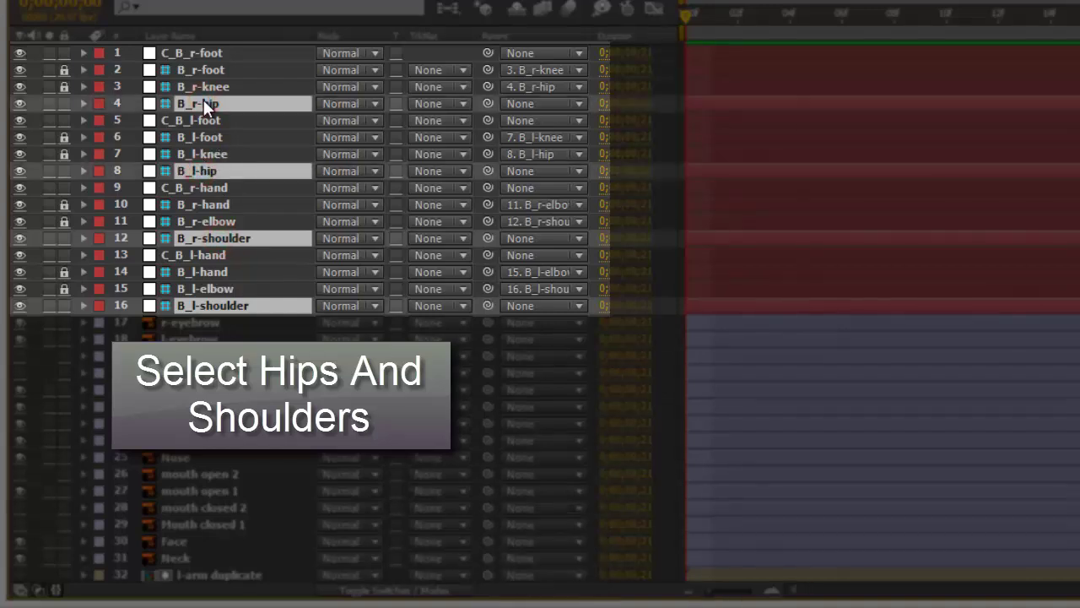
Pickwhip the selected hip and shoulder bones to 45. Body as their parent
left_click_drag(488, 107, 488, 109)
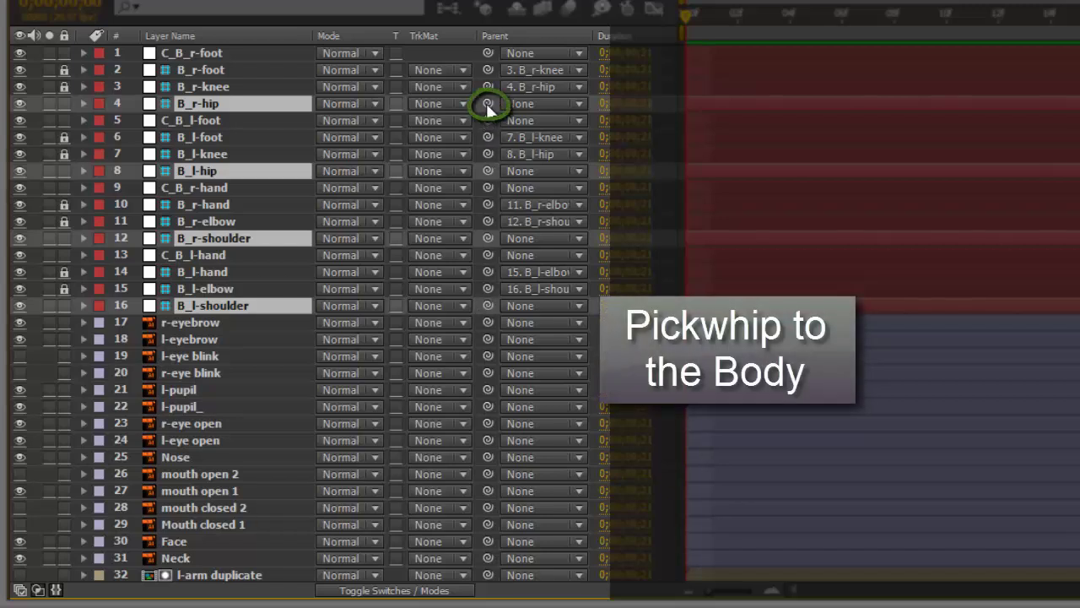
left_click_drag(486, 103, 211, 475)
scroll(211, 475, "up", 5)
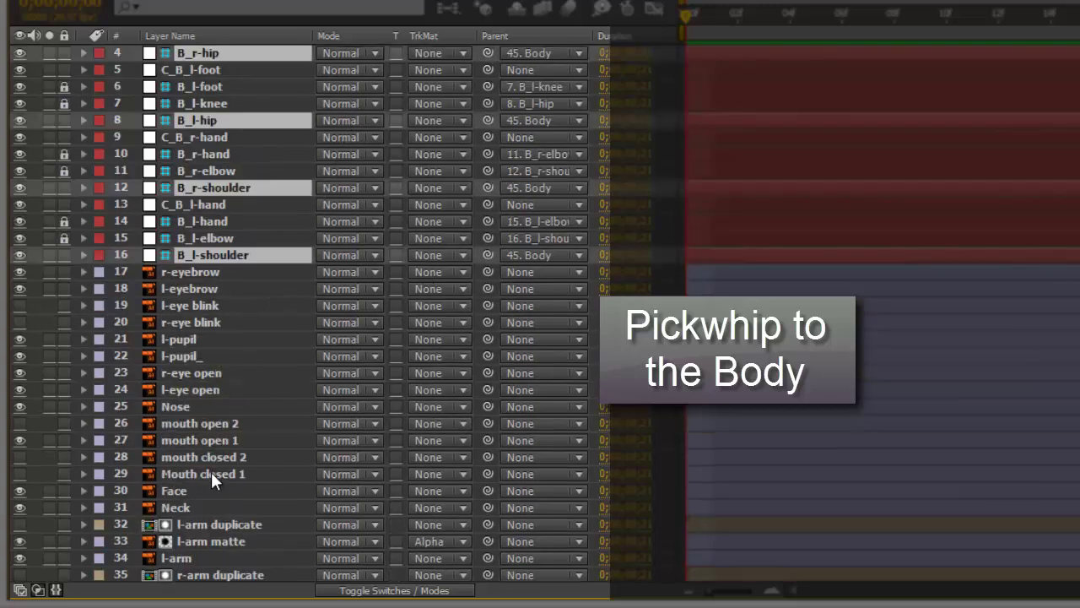
scroll(245, 438, "up", 1)
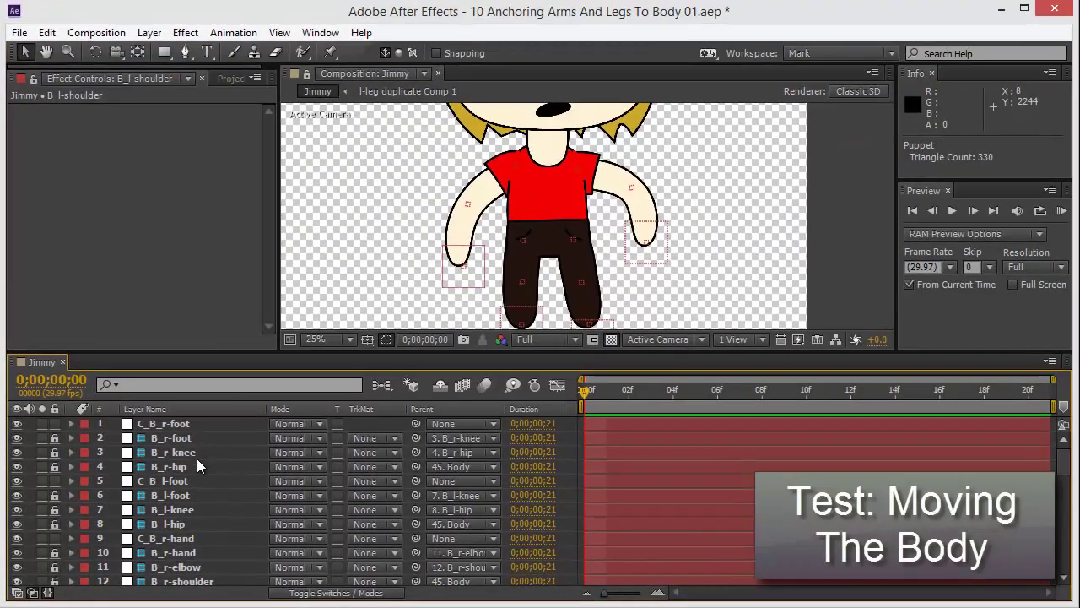
scroll(199, 467, "down", 13)
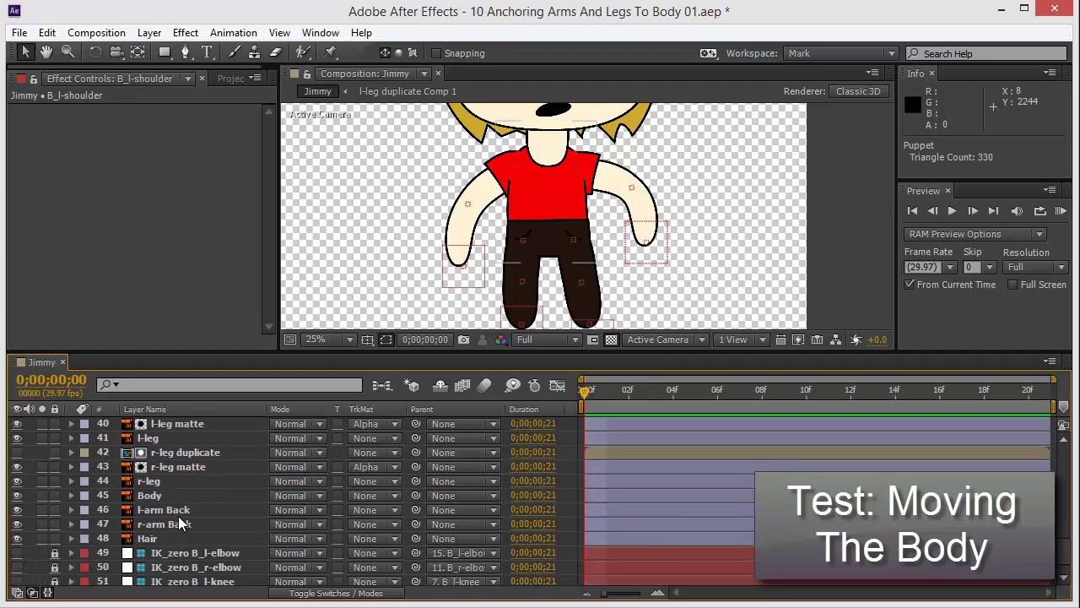
left_click(149, 495)
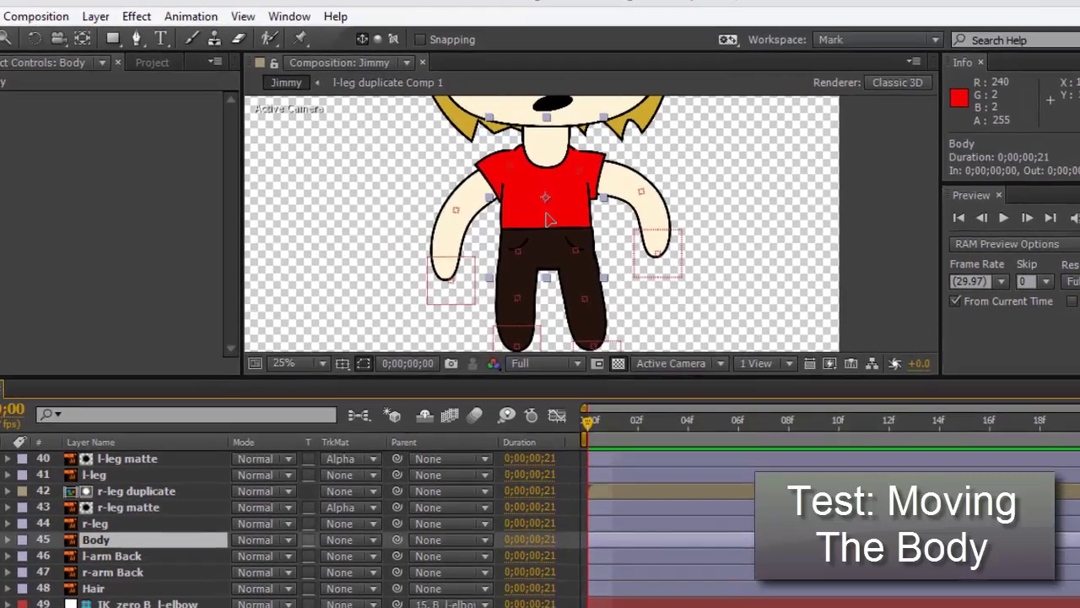
mouse_move(534, 201)
left_mouse_down()
mouse_move(495, 217)
mouse_move(498, 251)
mouse_move(555, 265)
mouse_move(667, 202)
mouse_move(625, 236)
mouse_move(713, 250)
mouse_move(591, 212)
left_mouse_up()
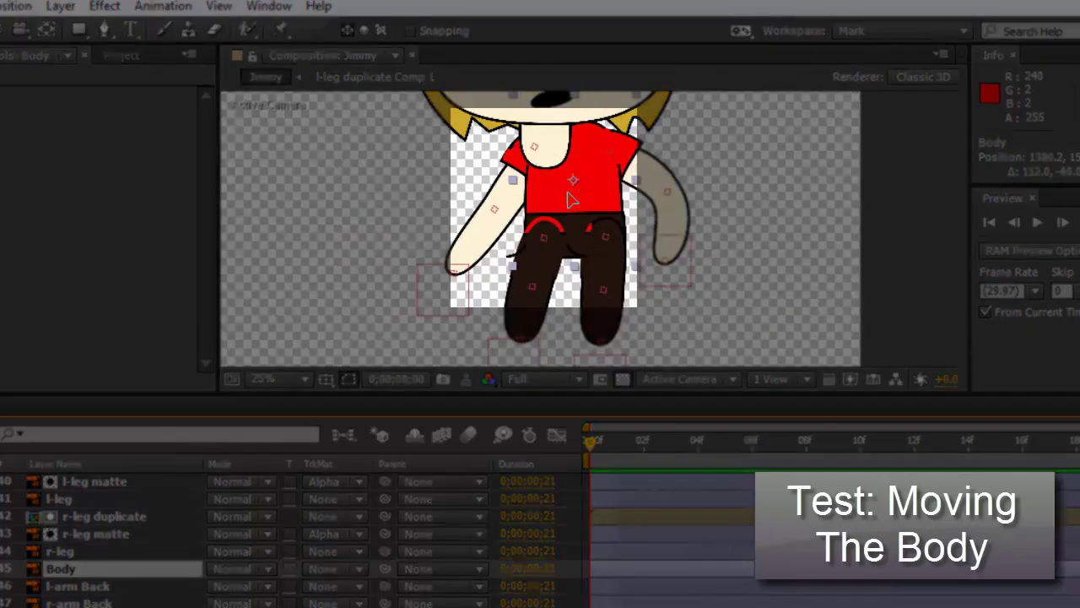
left_click_drag(538, 178, 506, 179)
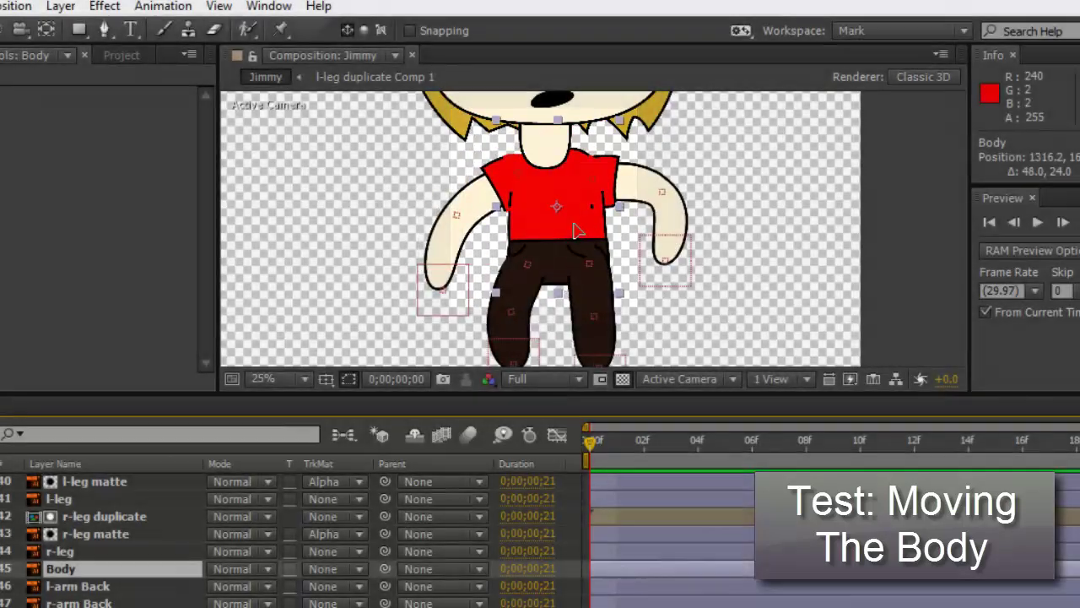
left_click_drag(582, 179, 530, 198)
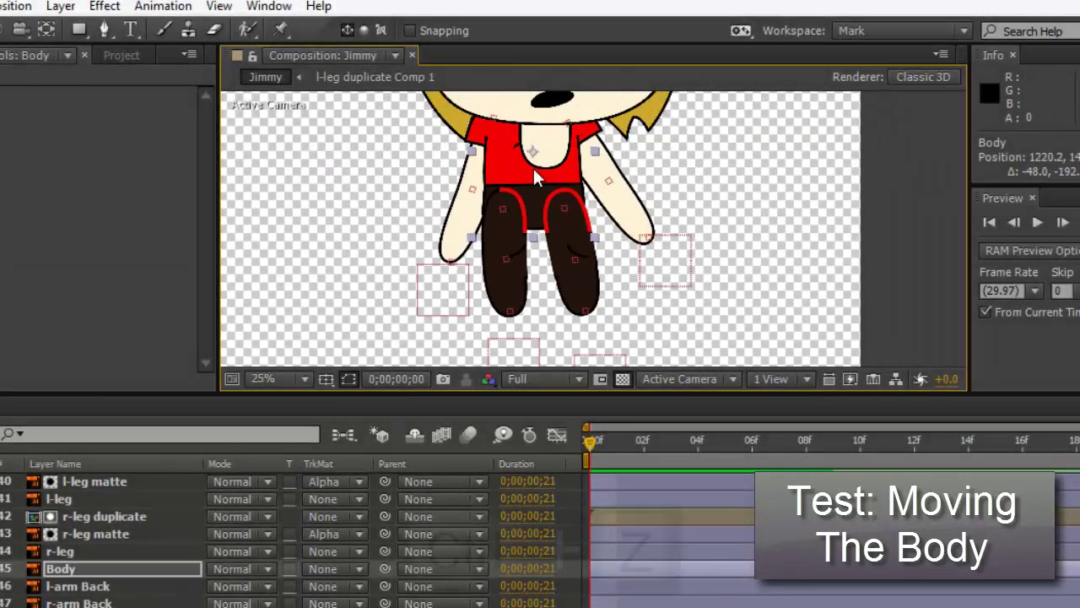
key("ctrl+z")
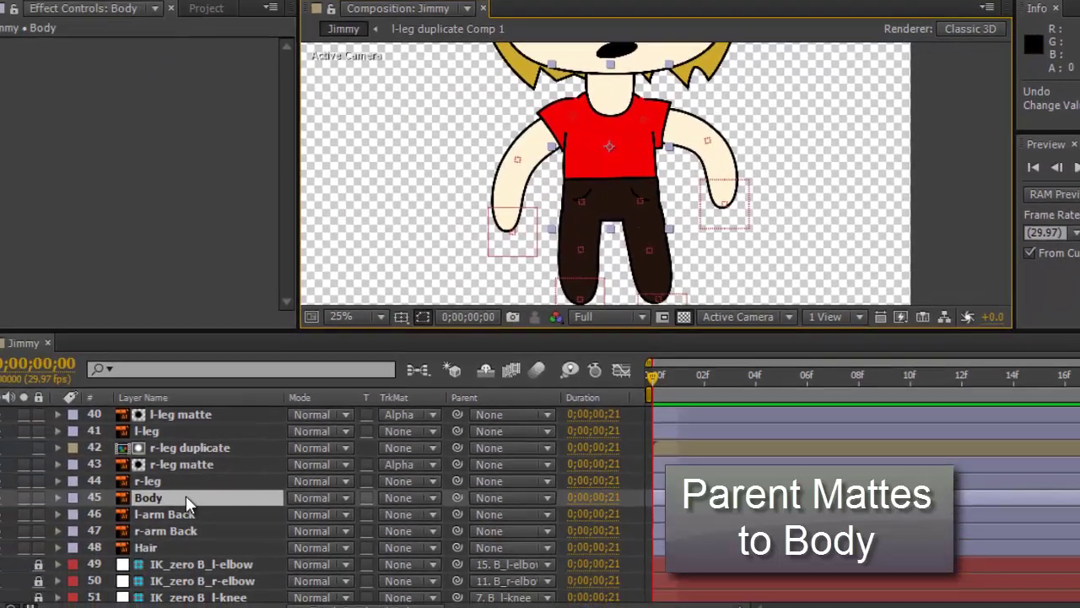
Parent the r-leg, l-leg, r-arm and l-arm matte layers to 45. Body
key("grave")
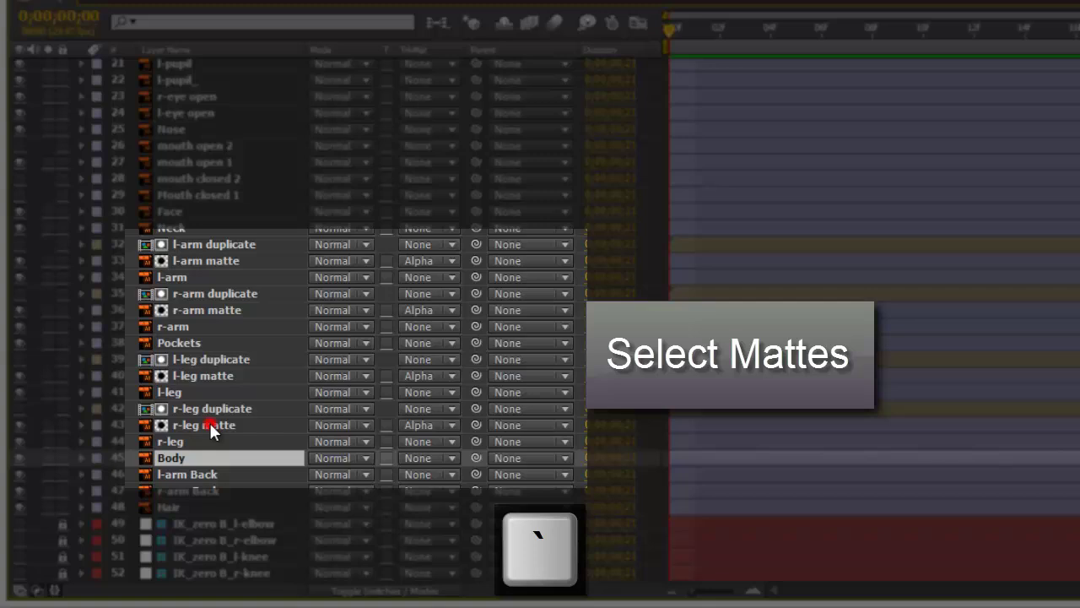
left_click(210, 423)
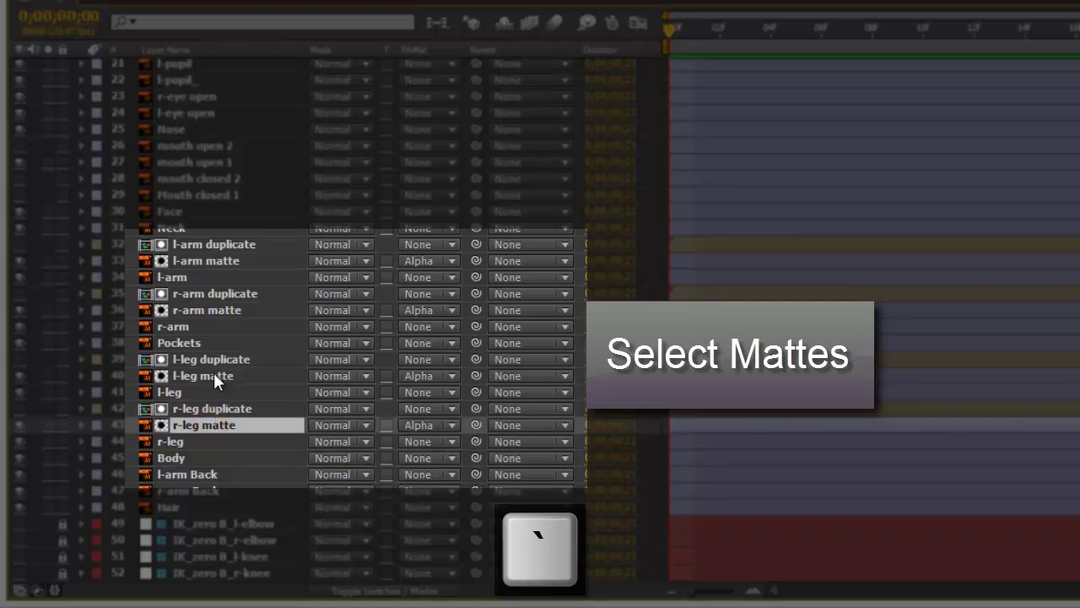
left_click(209, 376, "ctrl")
left_click(202, 310, "ctrl")
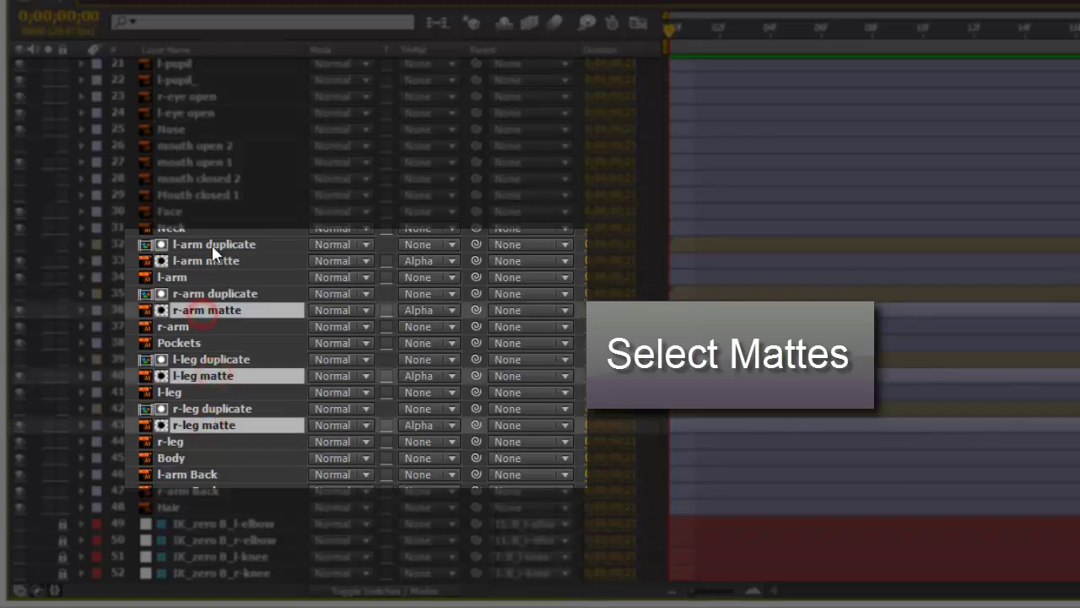
left_click(195, 259, "ctrl")
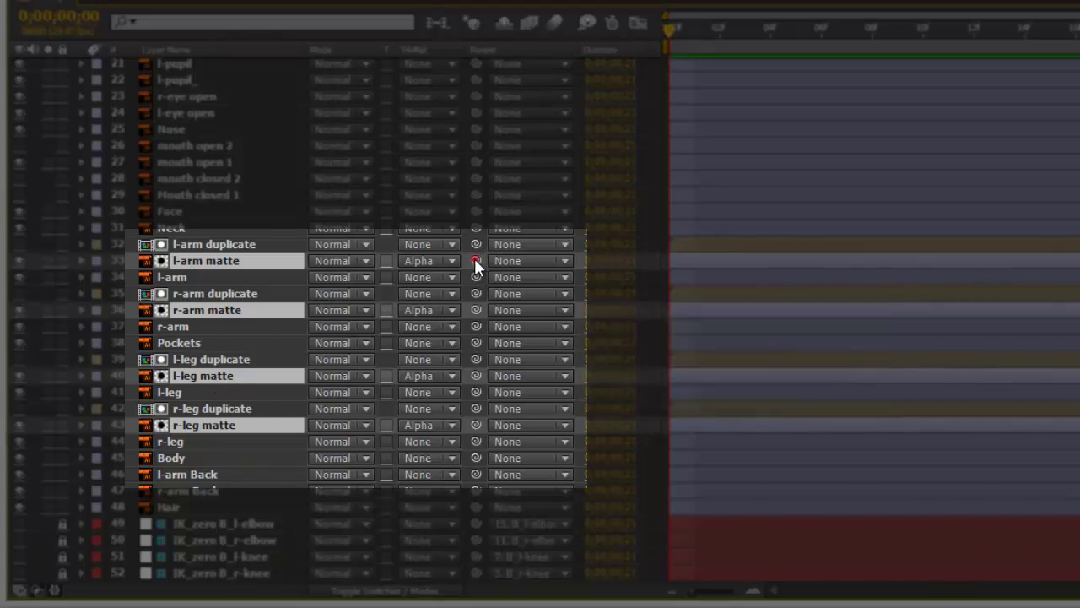
left_click_drag(475, 260, 184, 453)
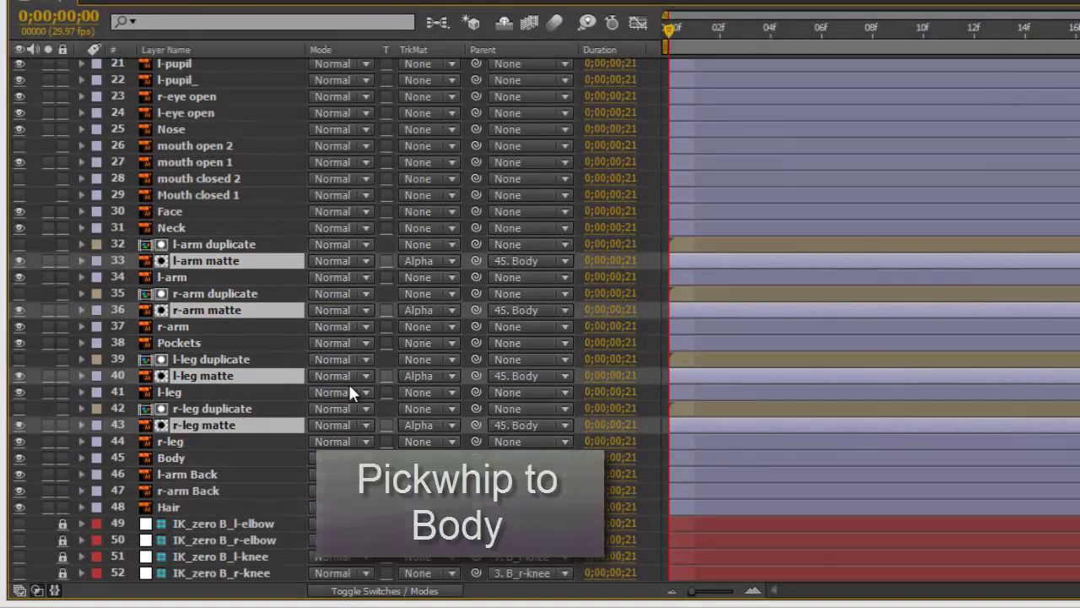
key("grave")
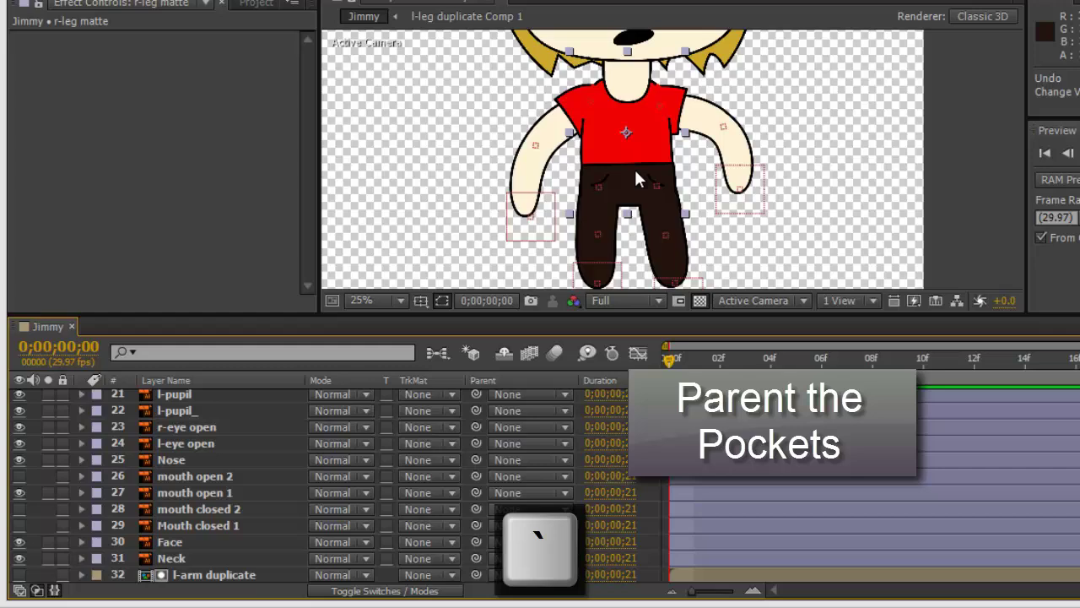
With the Timeline maximized, pickwhip the Pockets layer to 45. Body
key("grave")
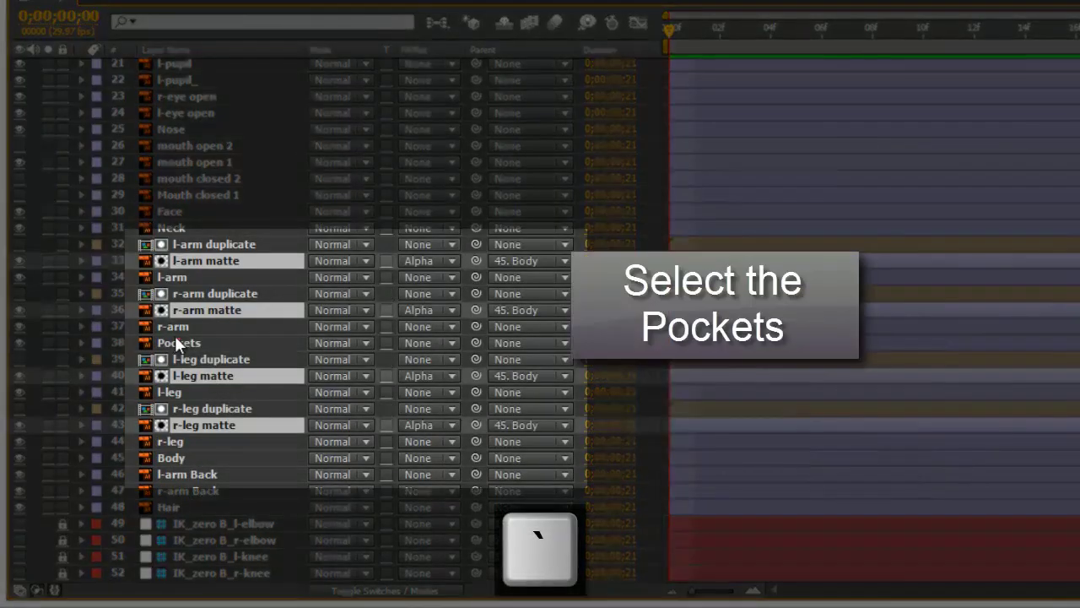
left_click(176, 342)
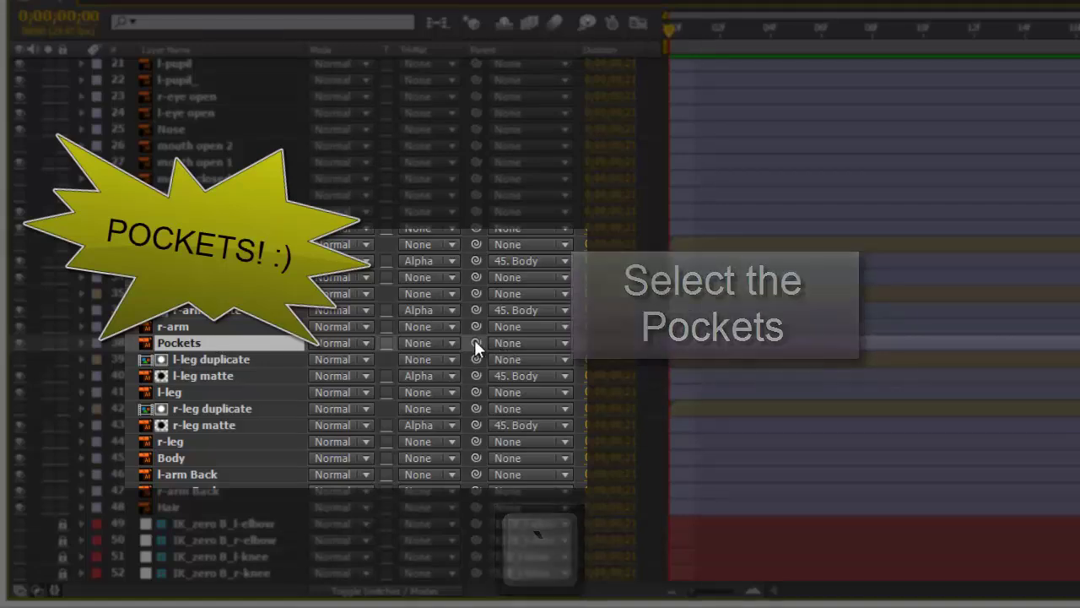
left_click_drag(476, 343, 244, 462)
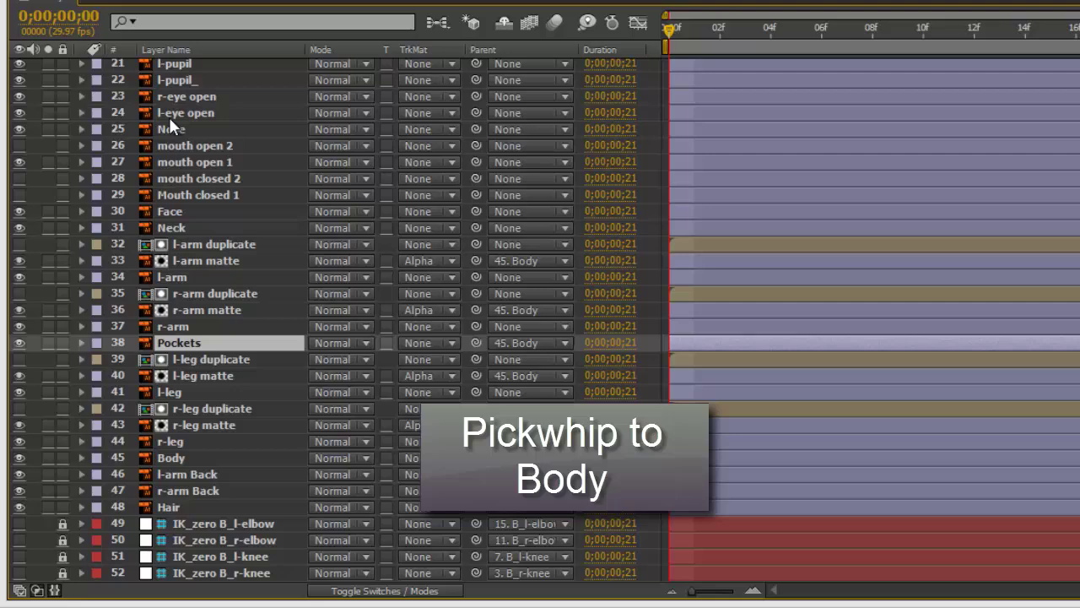
scroll(169, 124, "up", 2)
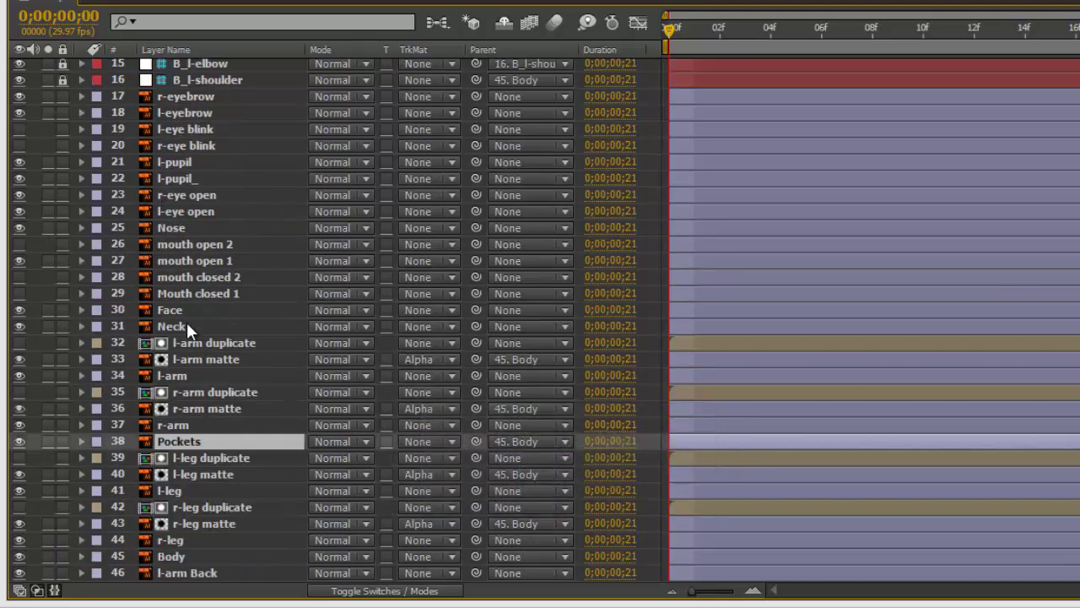
Link Neck to 45. Body, restore the layout, and select the Face layer
left_click(187, 326)
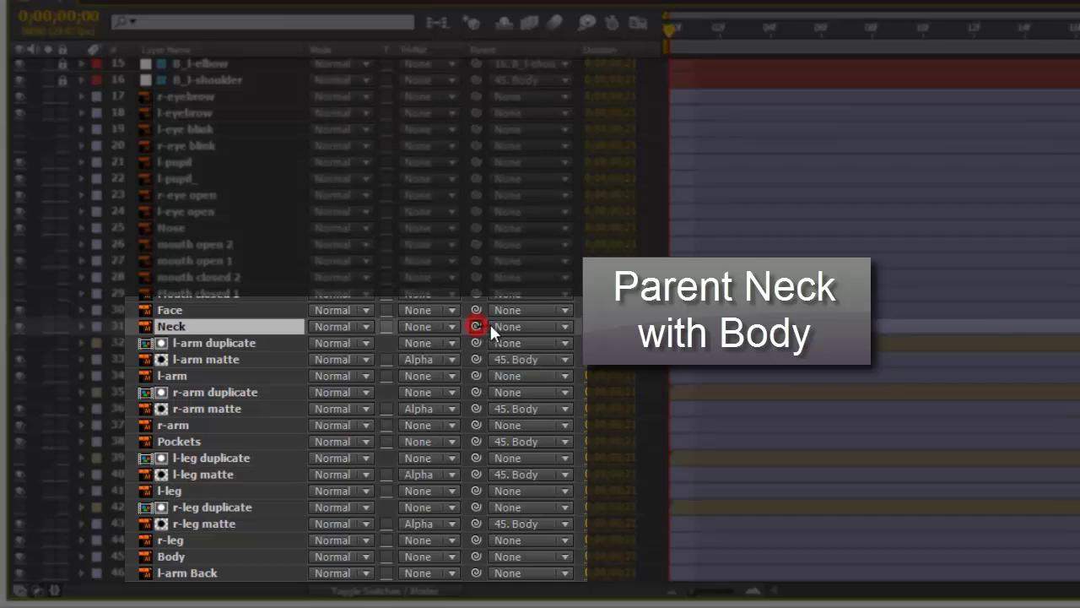
left_click_drag(476, 326, 195, 550)
key("grave")
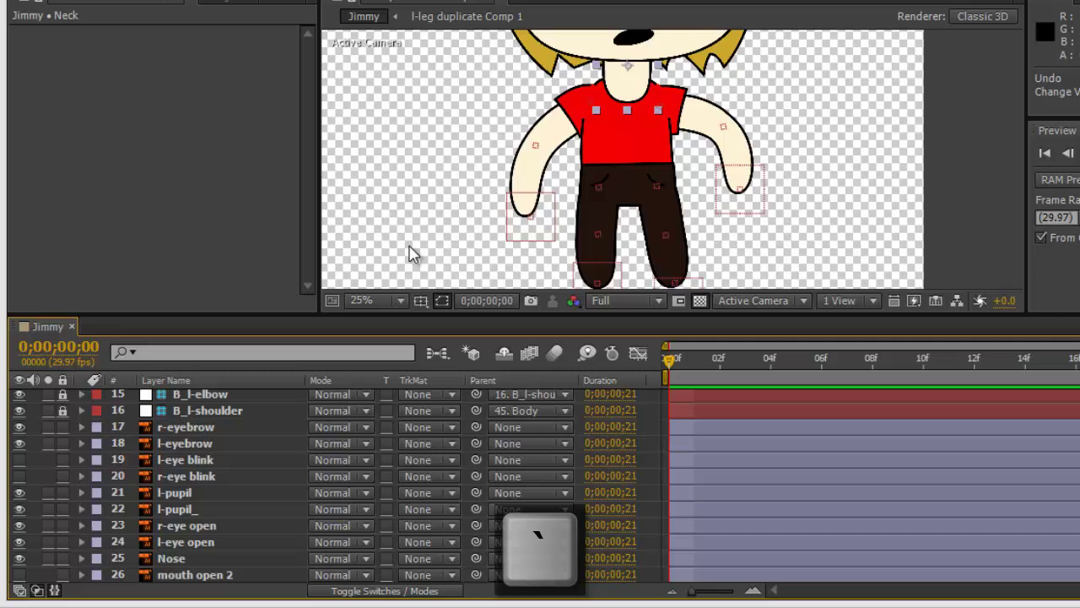
scroll(229, 464, "down", 3)
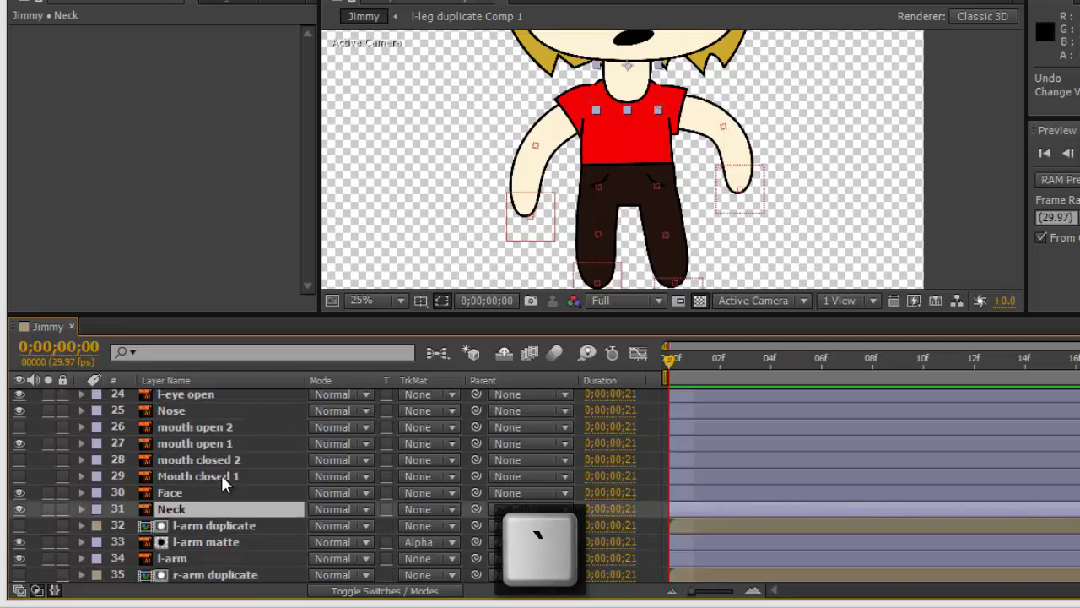
left_click(176, 496)
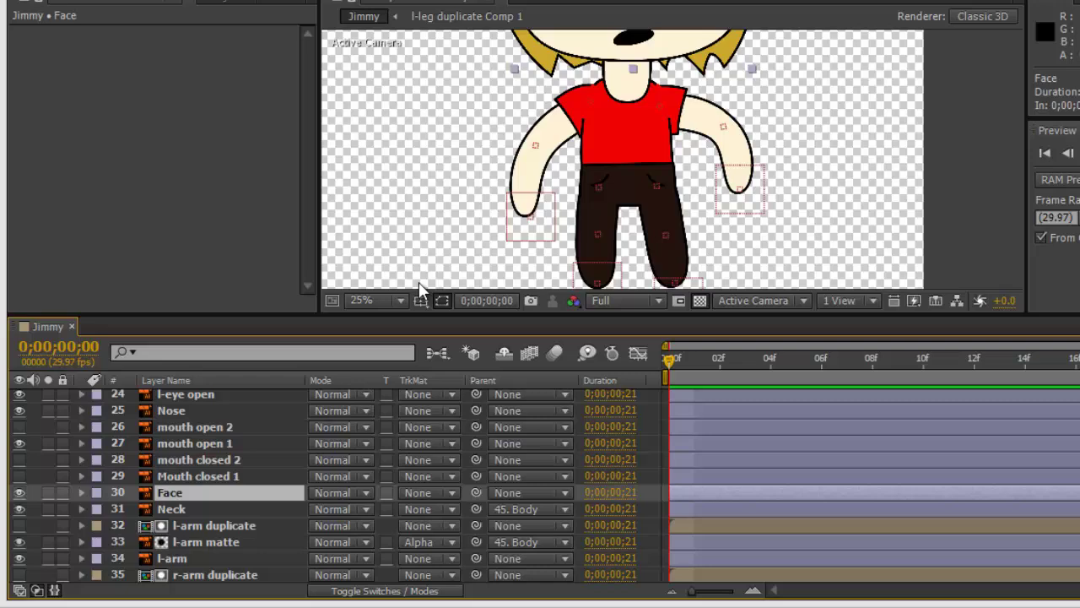
left_click_drag(477, 155, 410, 312)
left_click_drag(554, 171, 577, 180)
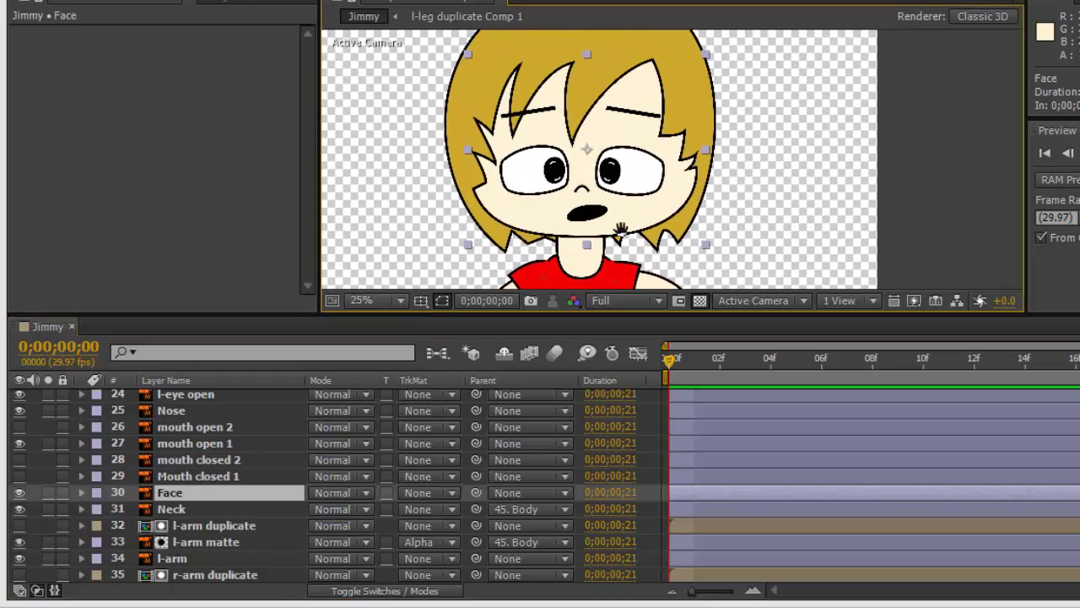
left_click_drag(576, 231, 578, 231)
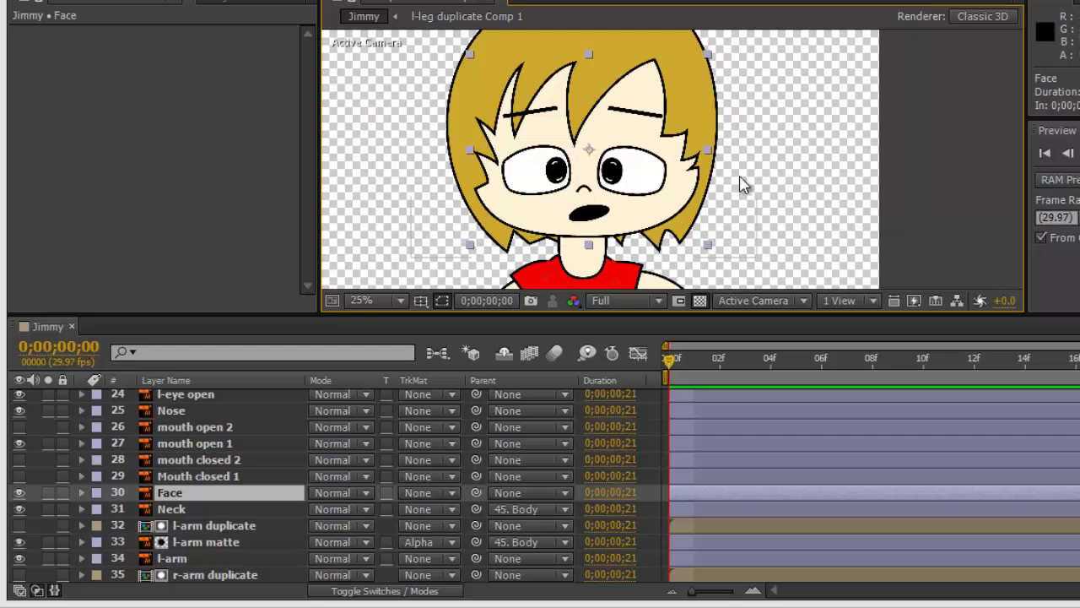
left_click(211, 504)
scroll(208, 481, "down", 5)
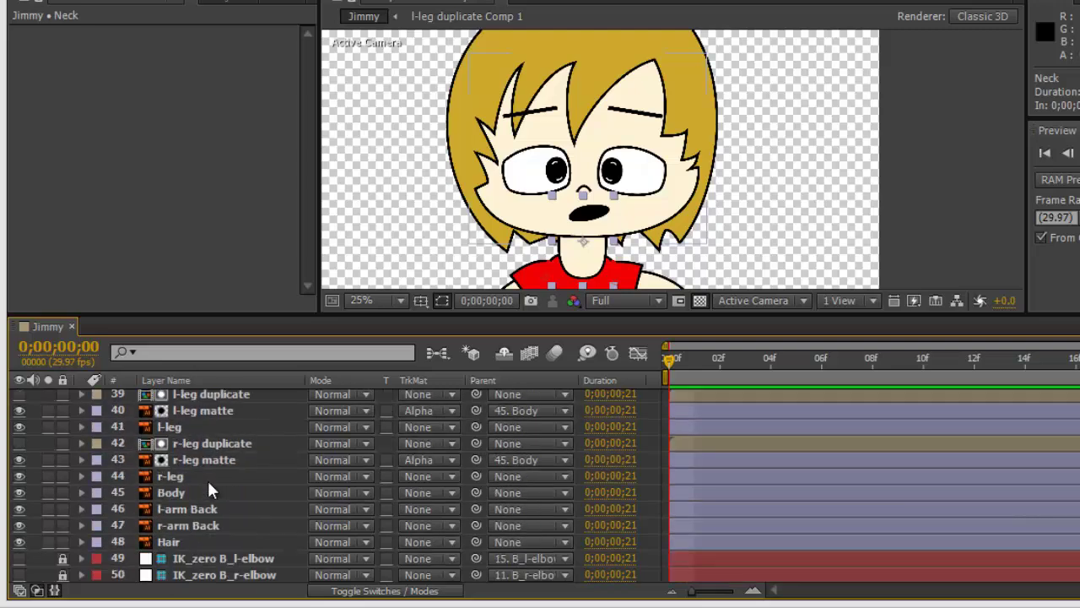
Select Body, maximize the viewer, and drag it right, left, then back under the head
left_click(176, 488)
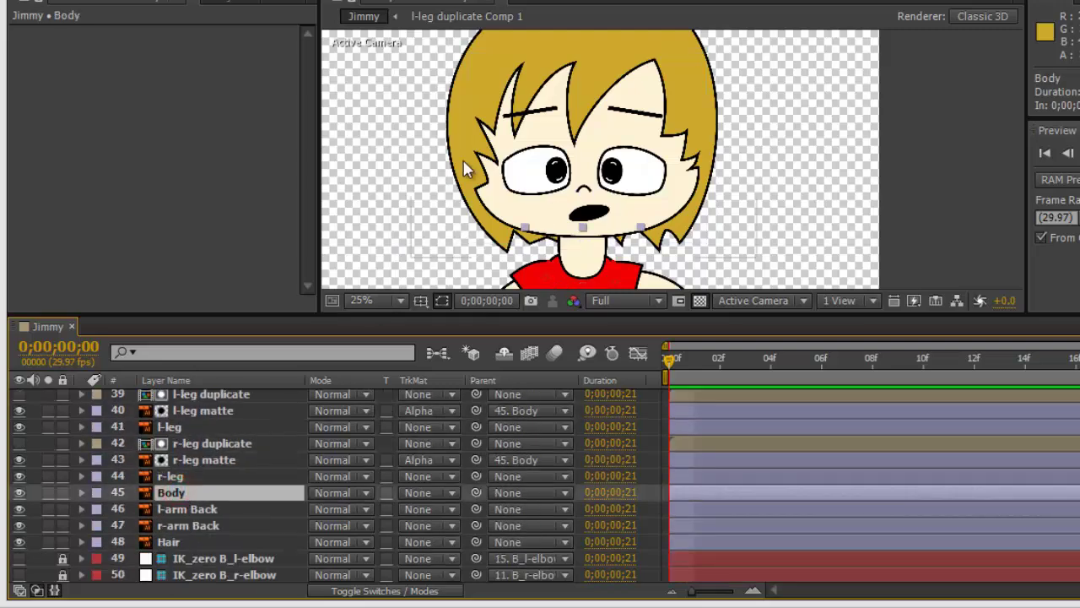
key("grave")
scroll(515, 278, "down", 5)
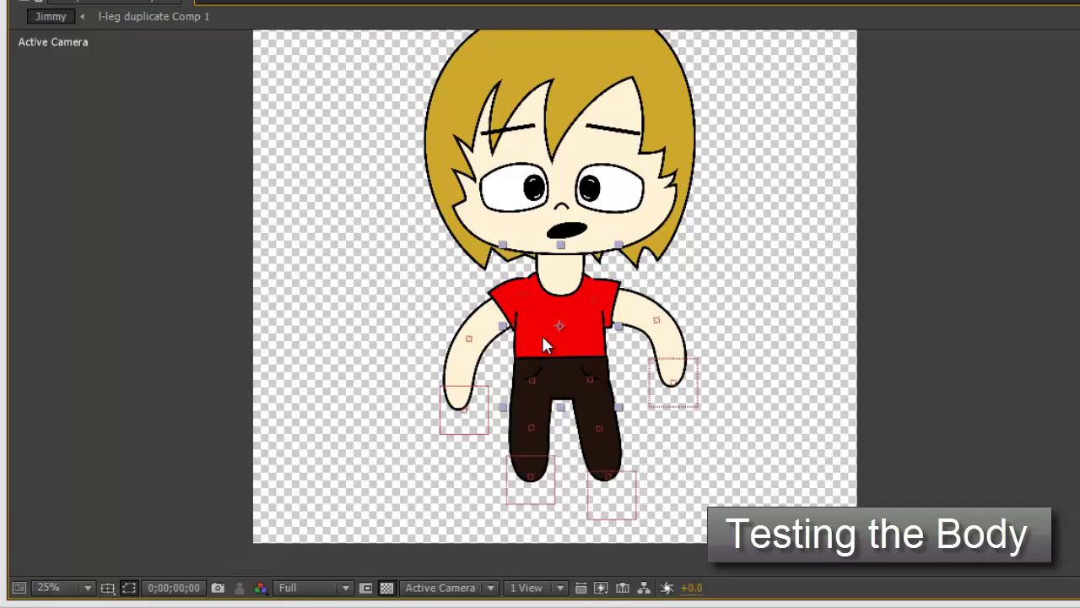
left_click_drag(523, 329, 556, 377)
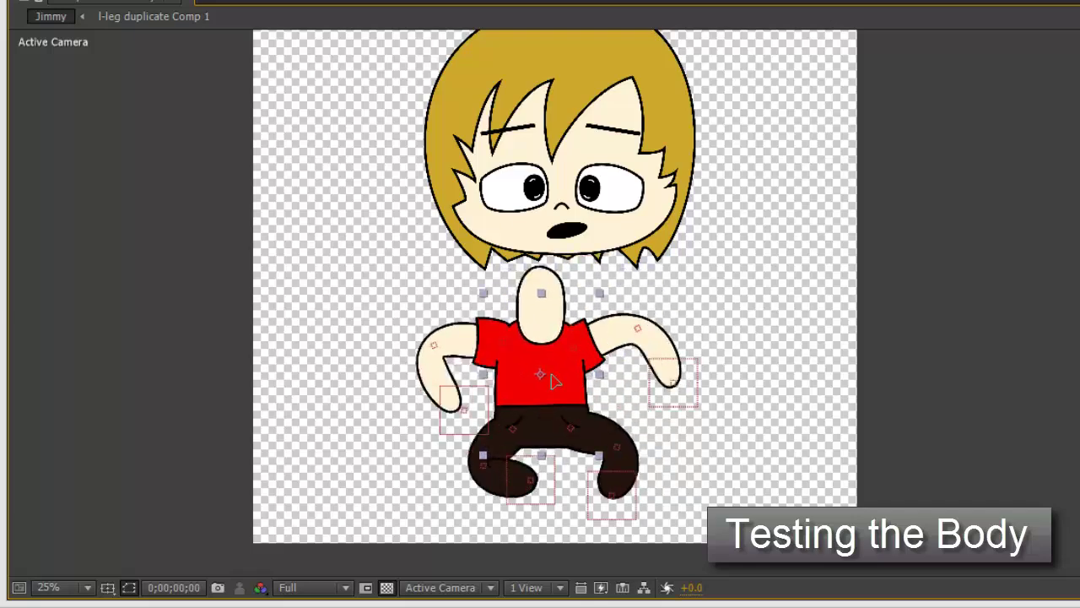
left_click_drag(545, 337, 321, 320)
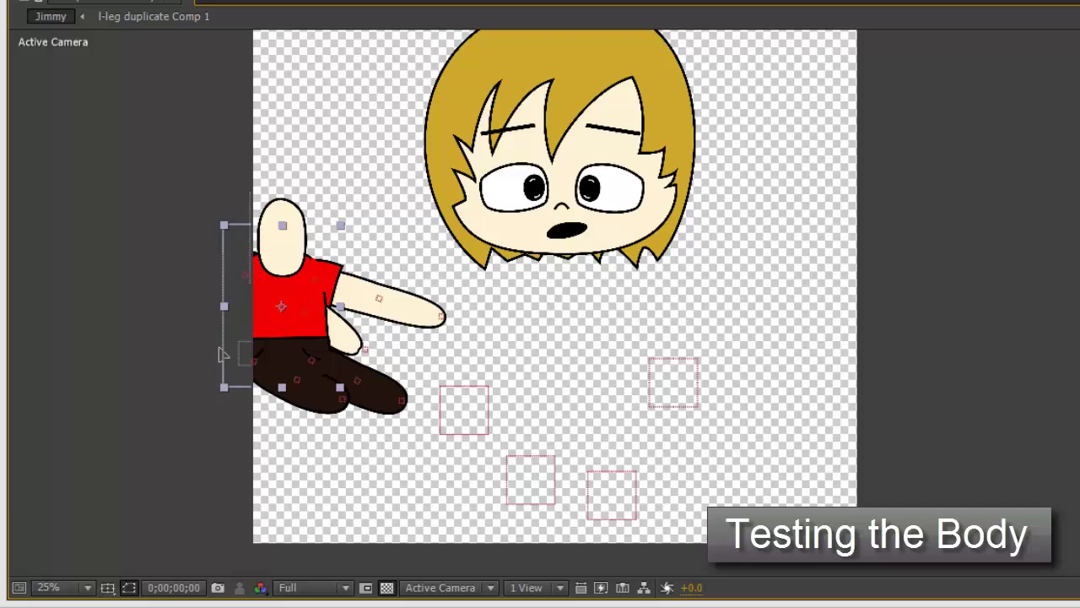
left_click_drag(218, 354, 544, 427)
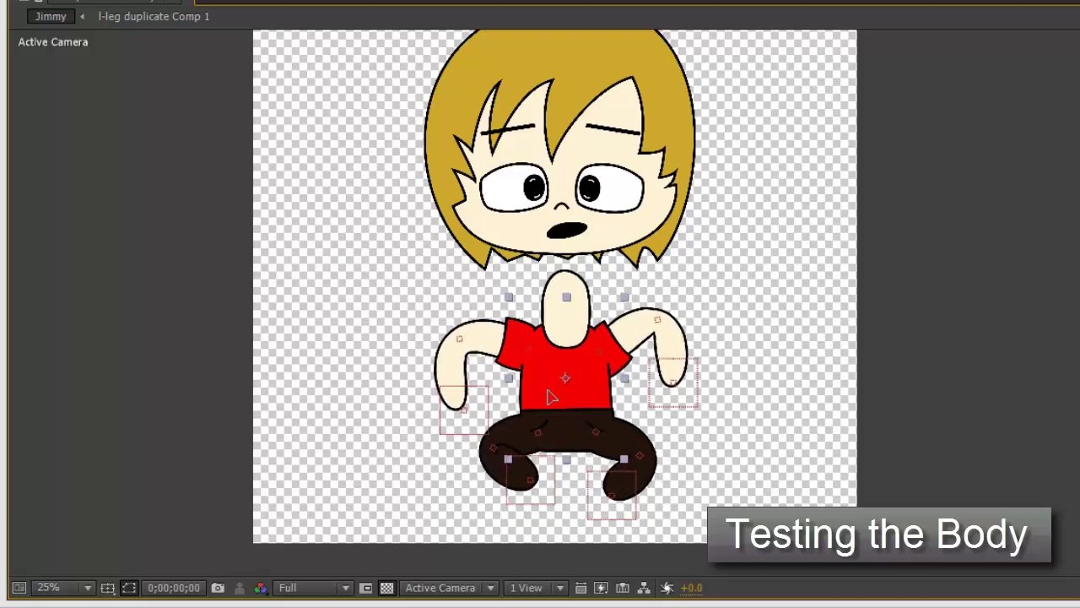
Move Body down and up to check the limbs re-pose, then pan the view
left_click_drag(547, 435, 543, 471)
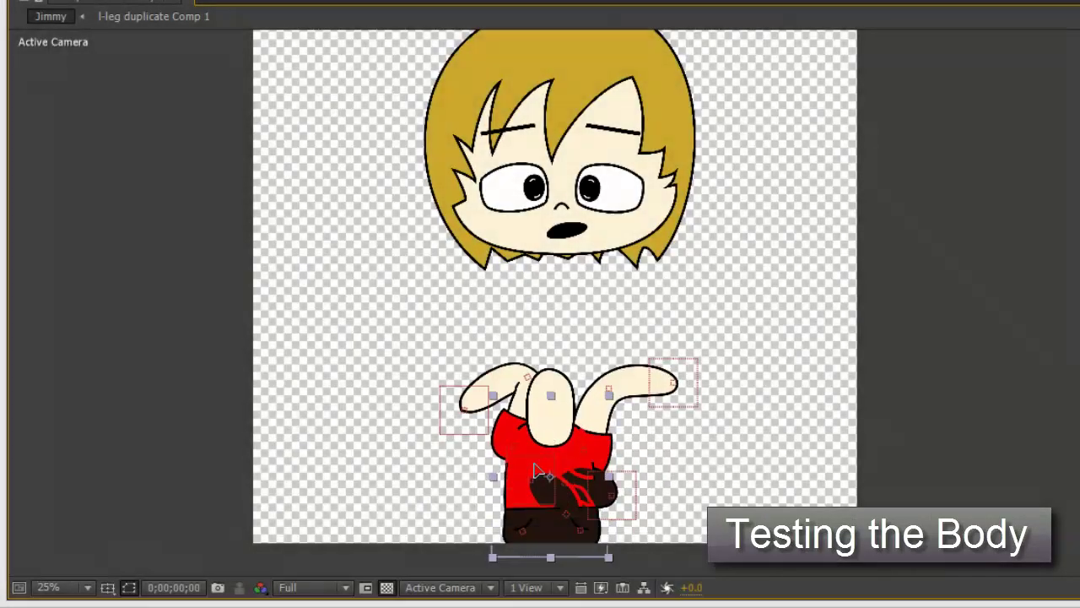
left_click_drag(536, 470, 543, 438)
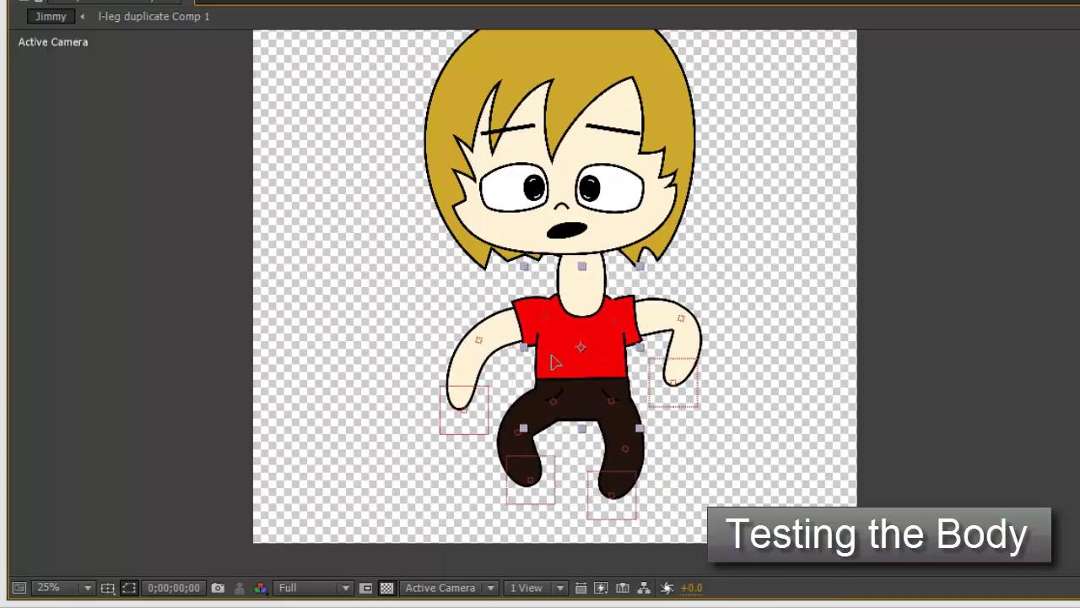
left_click_drag(552, 363, 548, 332)
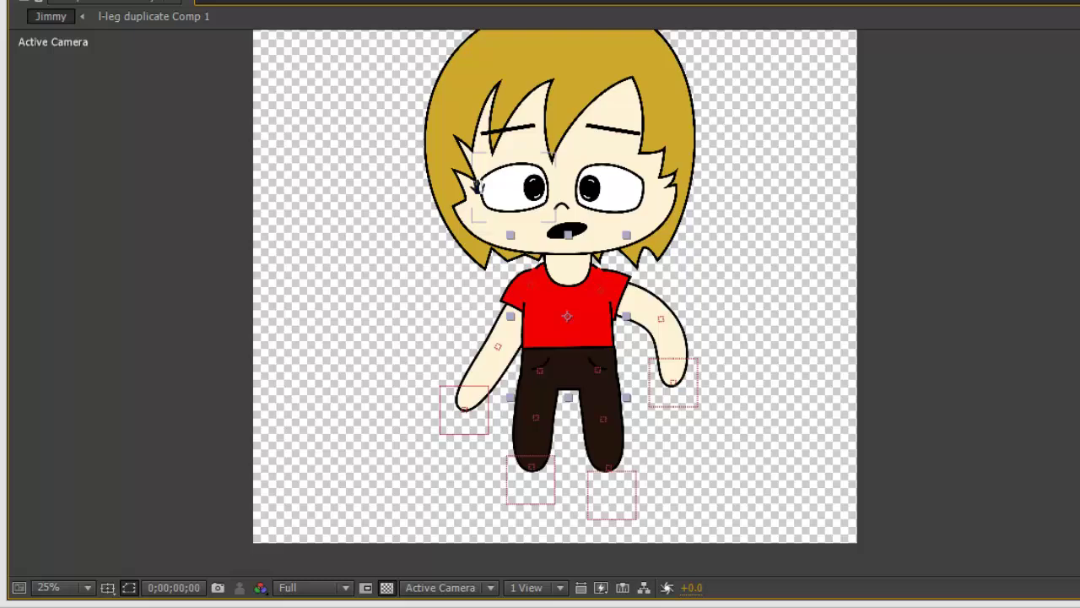
scroll(506, 270, "up", 3)
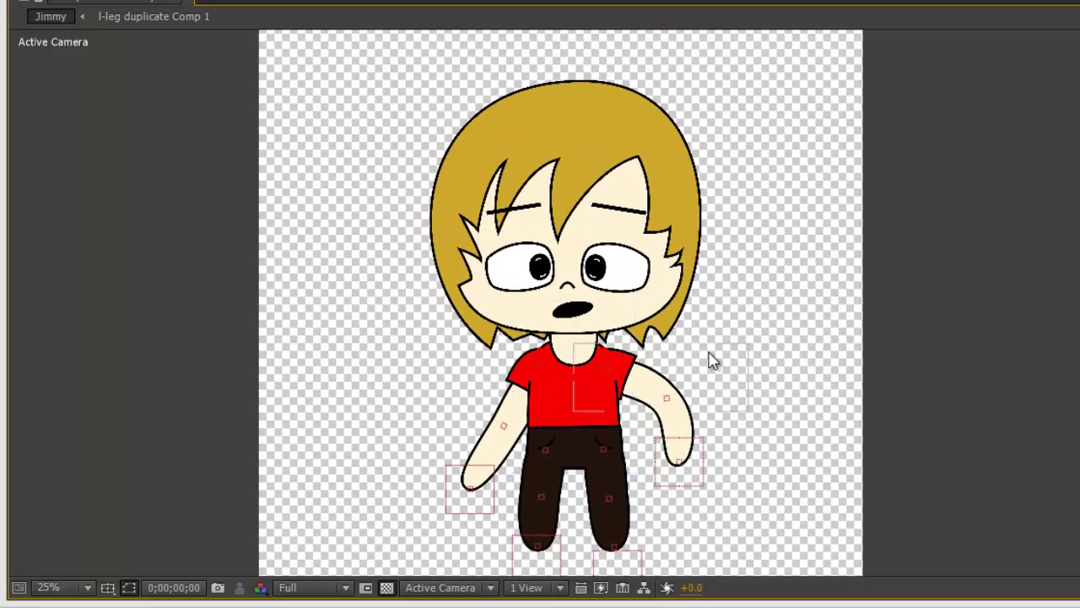
left_click_drag(711, 363, 745, 306)
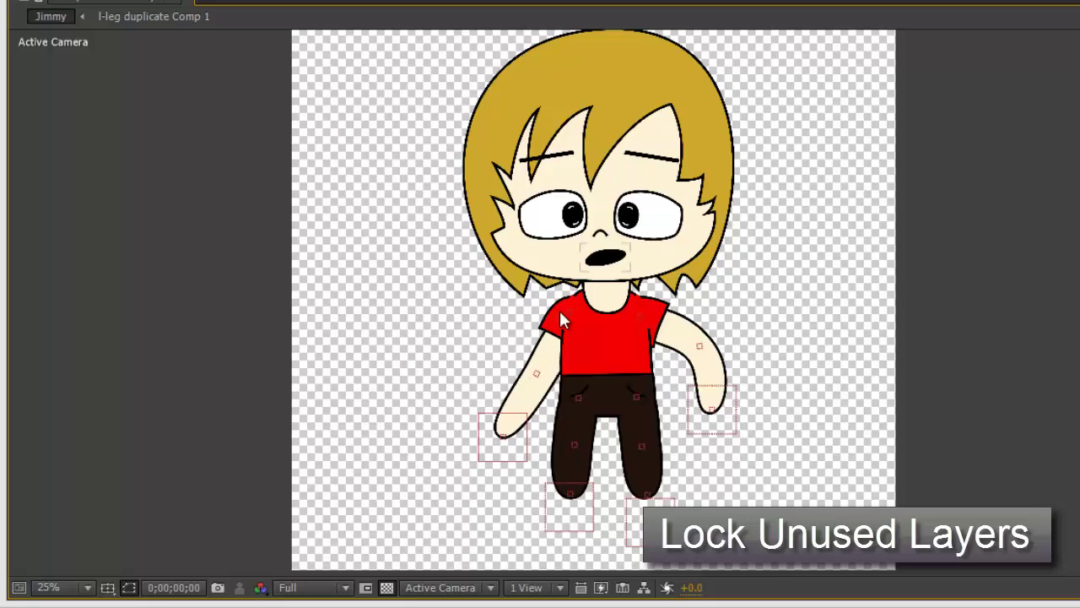
Lock the l-arm Back and r-arm Back layers
key("grave")
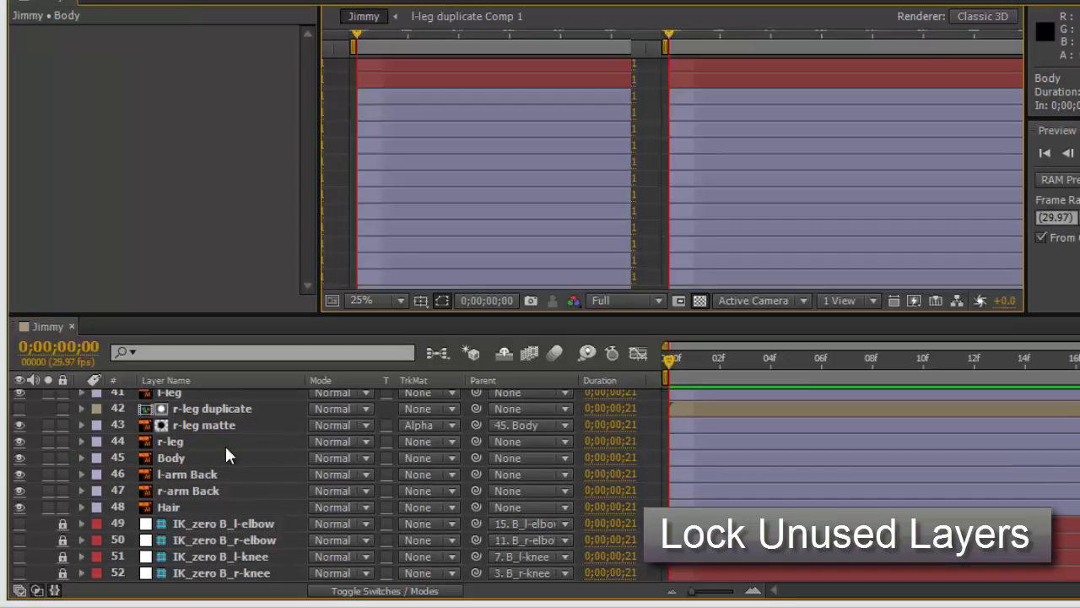
key("grave")
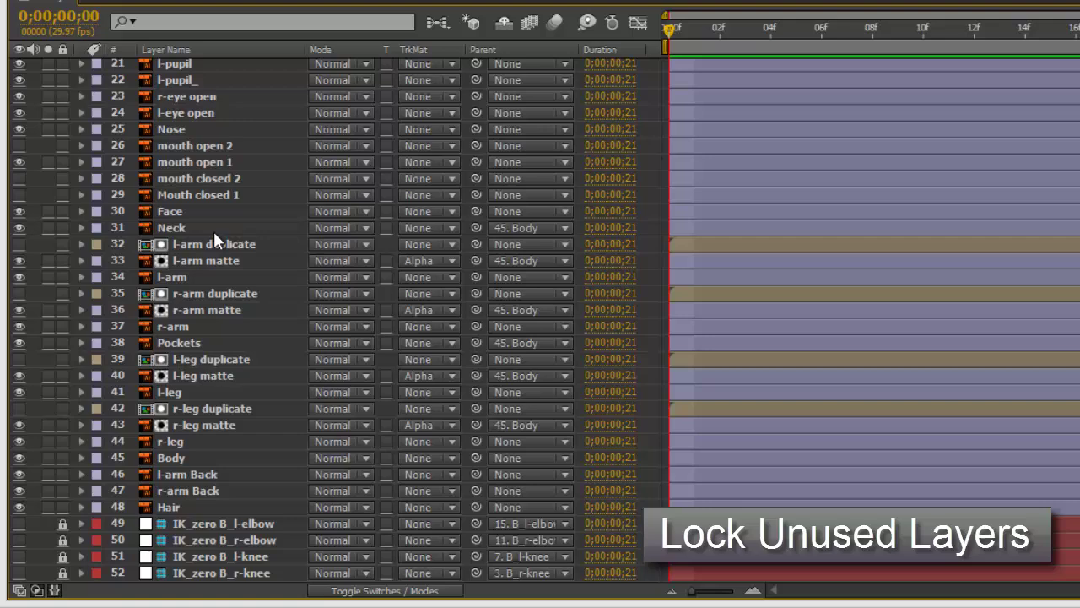
left_click(169, 505)
left_click(179, 460)
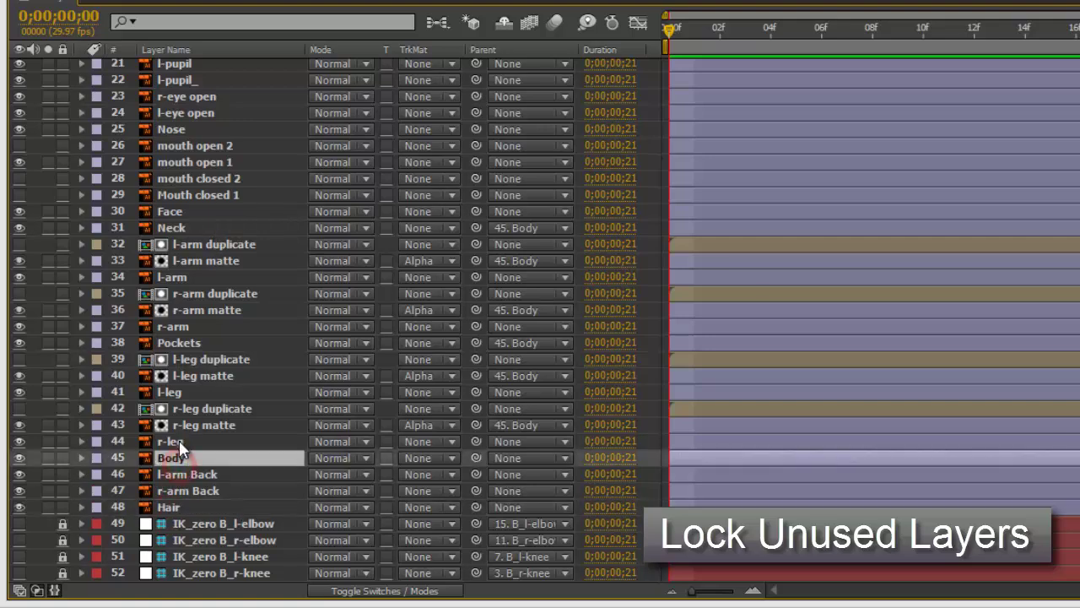
left_click(175, 441)
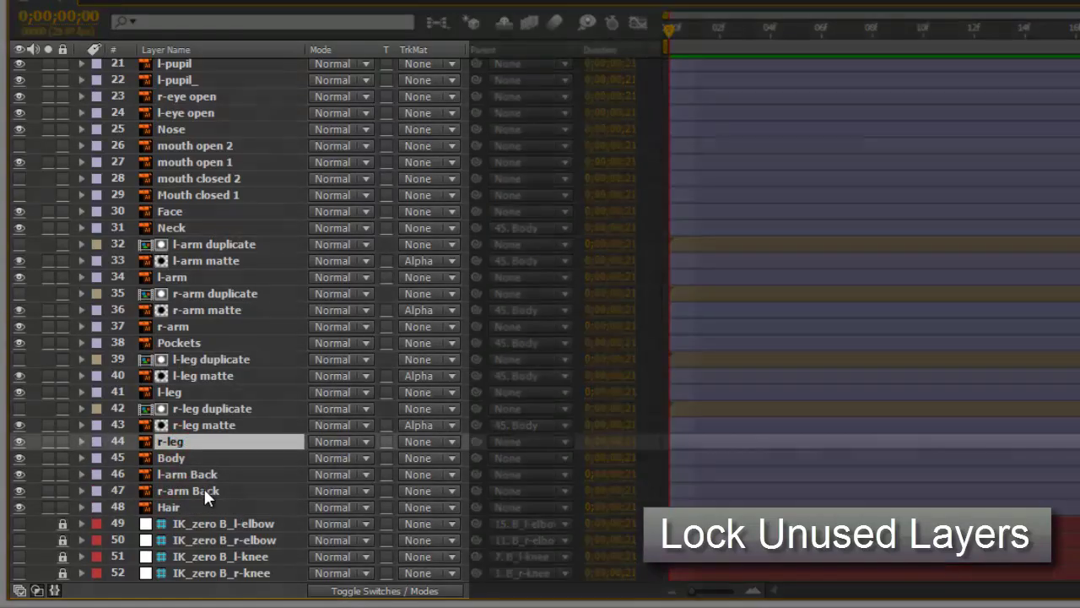
left_click(203, 486)
left_click(199, 474, "ctrl")
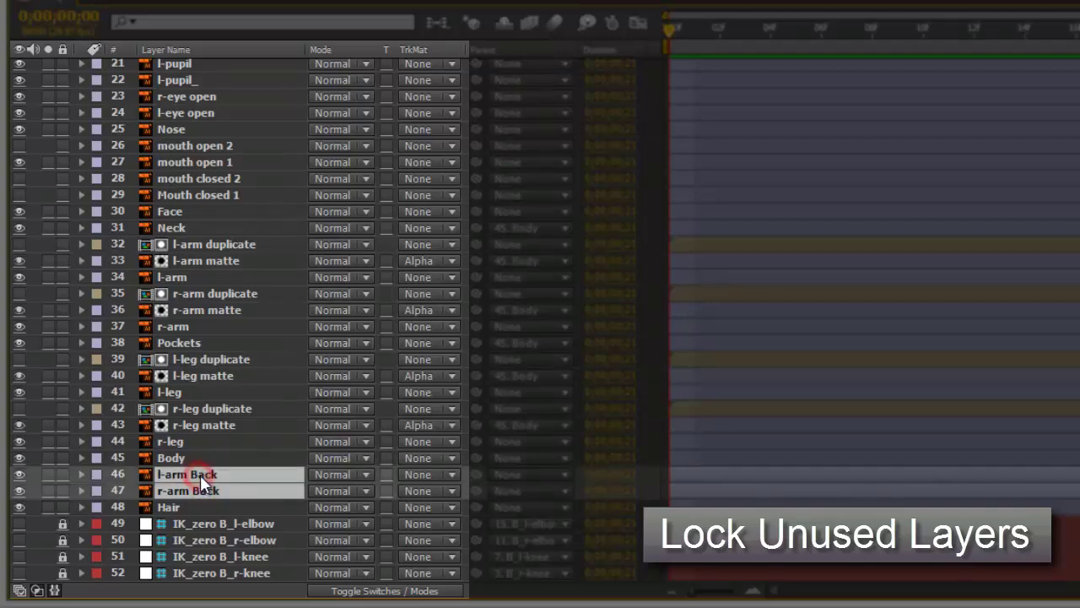
left_click(47, 474)
left_click(48, 474)
left_click(62, 474)
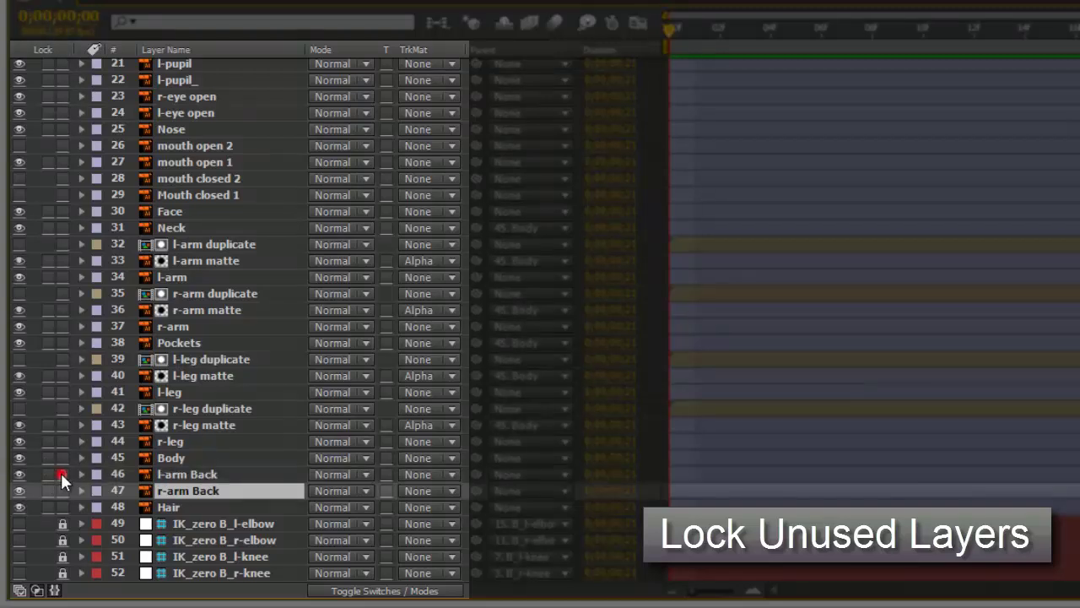
Lock layers 32–44 from r-leg up to the l-arm duplicate, then restore the composition view
left_click(175, 440)
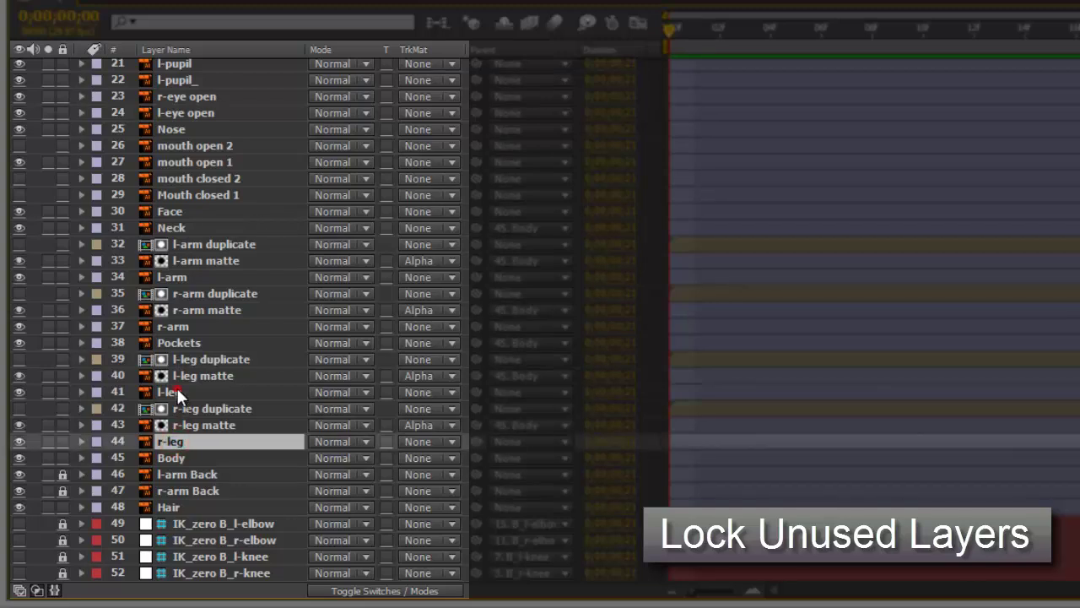
left_click(176, 390, "shift")
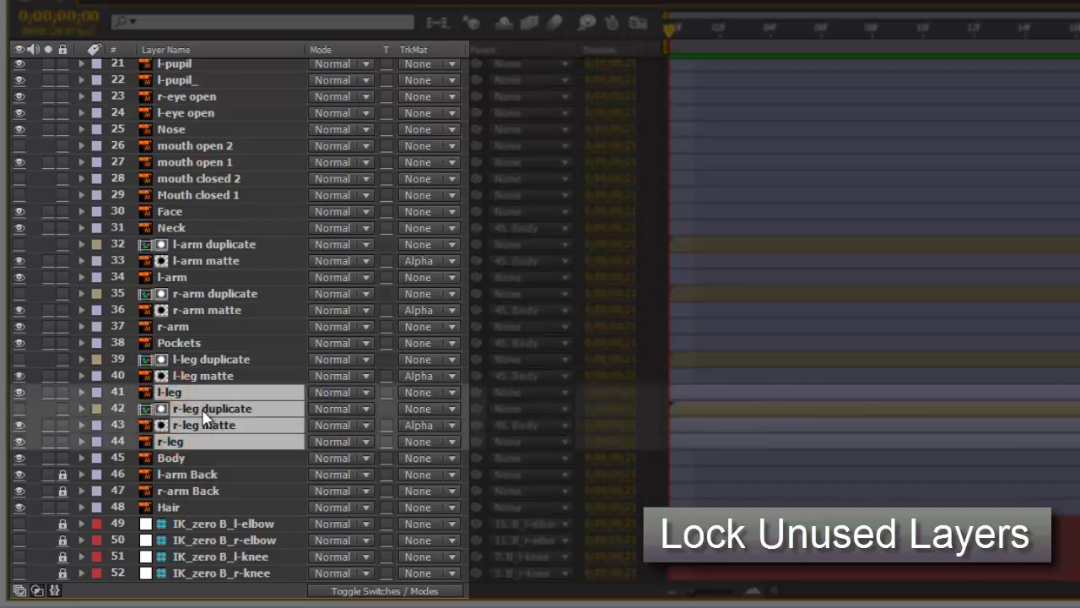
left_click(177, 440)
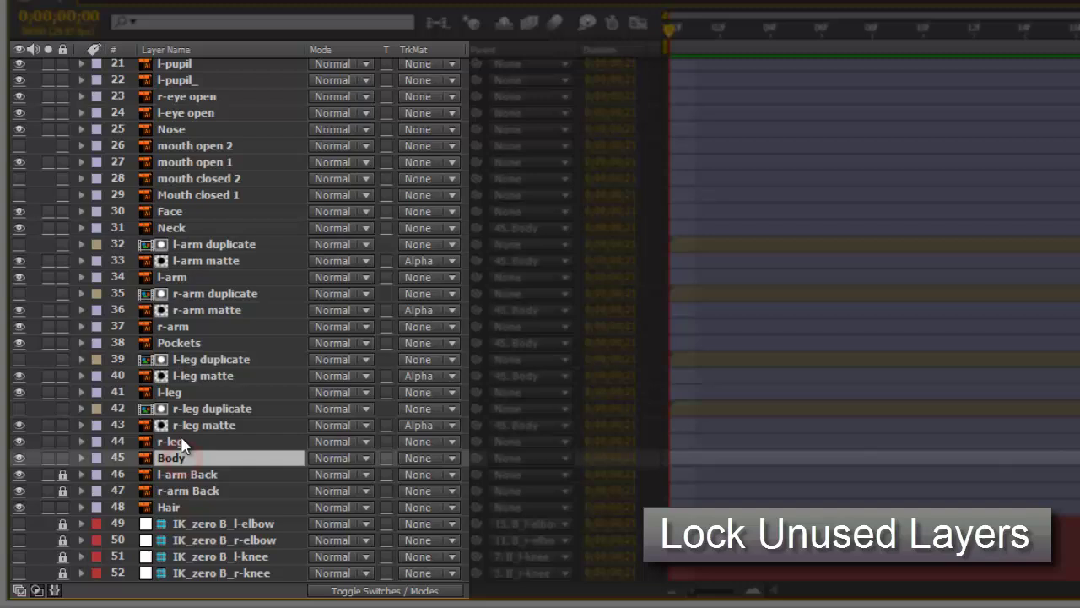
left_click(180, 440)
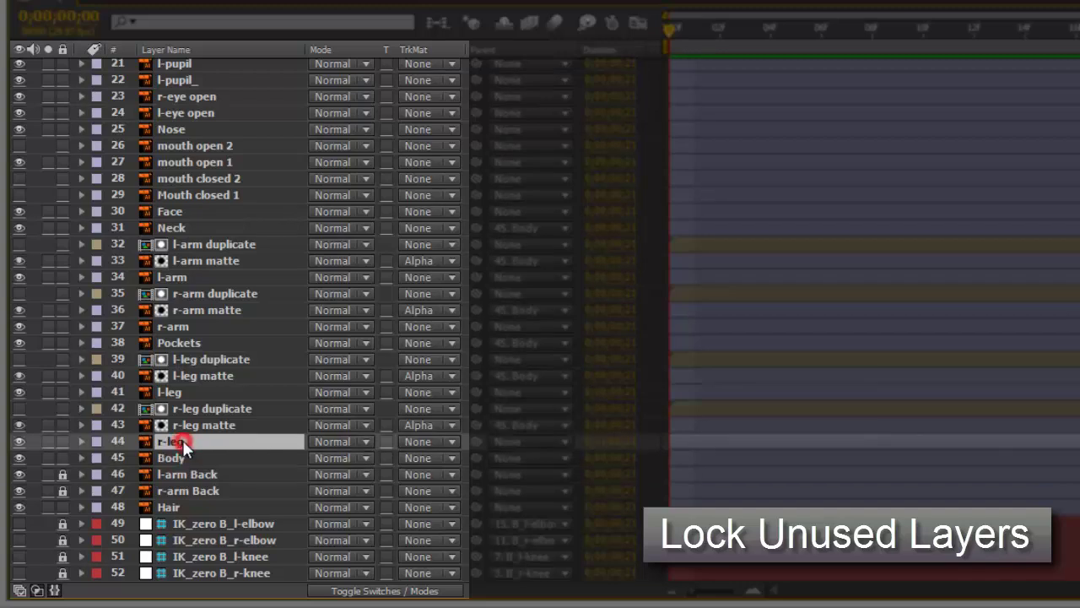
left_click(191, 243, "shift")
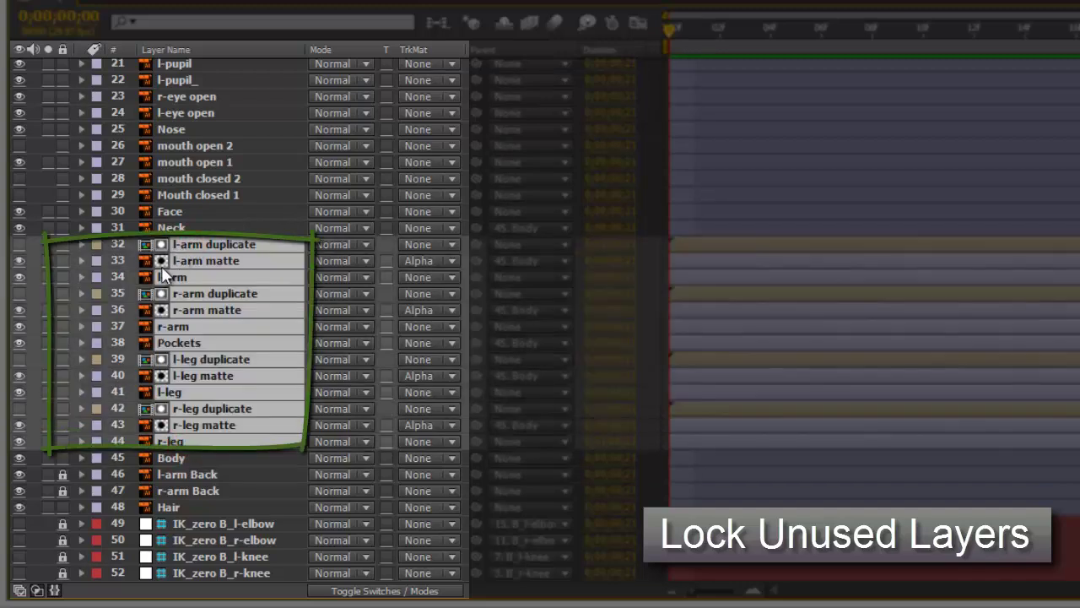
left_click(62, 244)
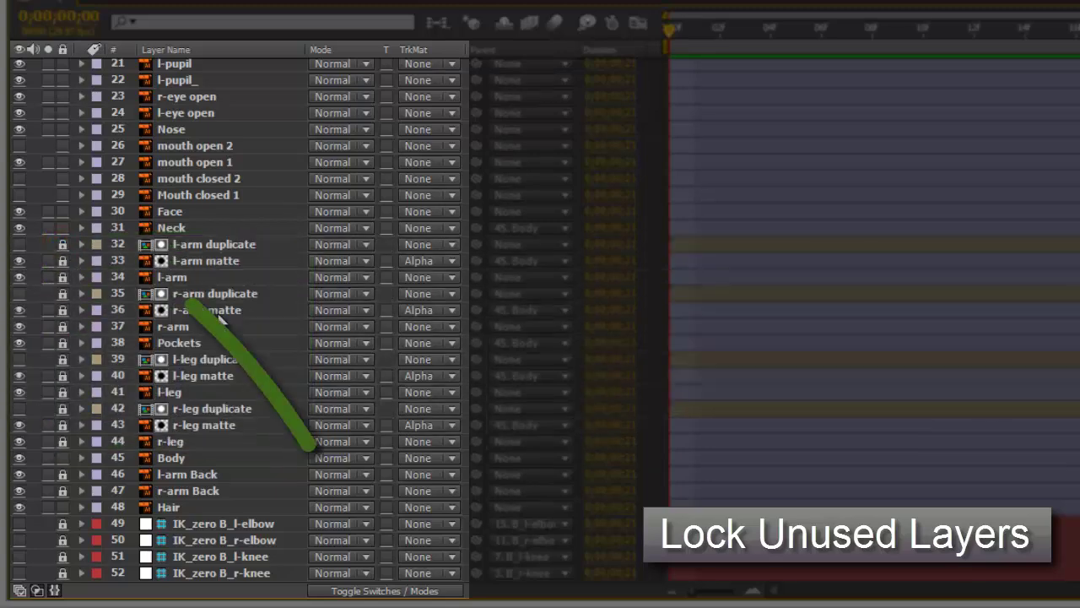
scroll(216, 313, "up", 5)
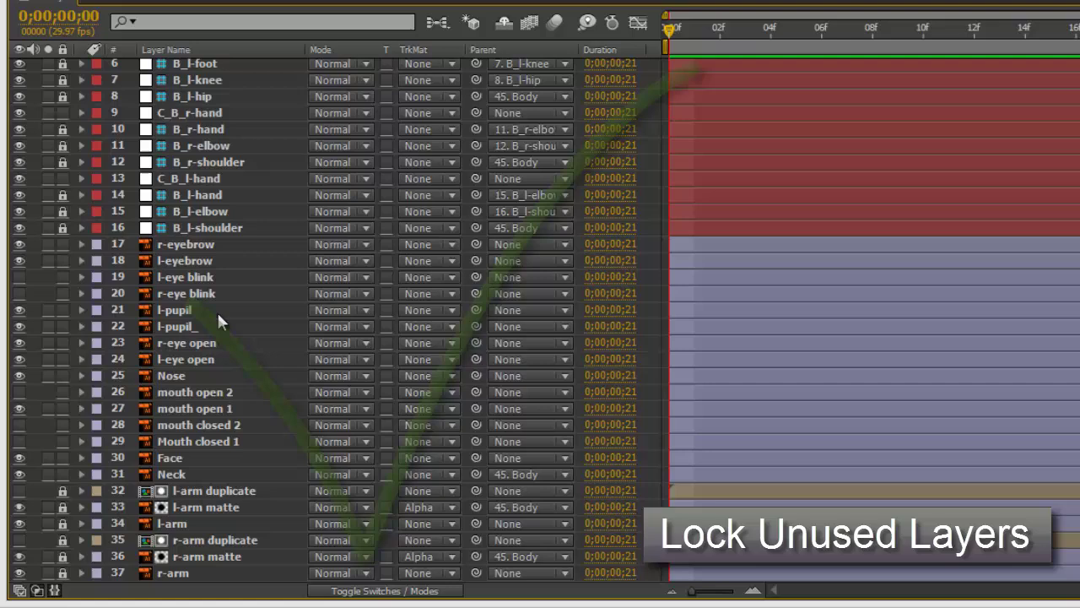
scroll(217, 313, "down", 5)
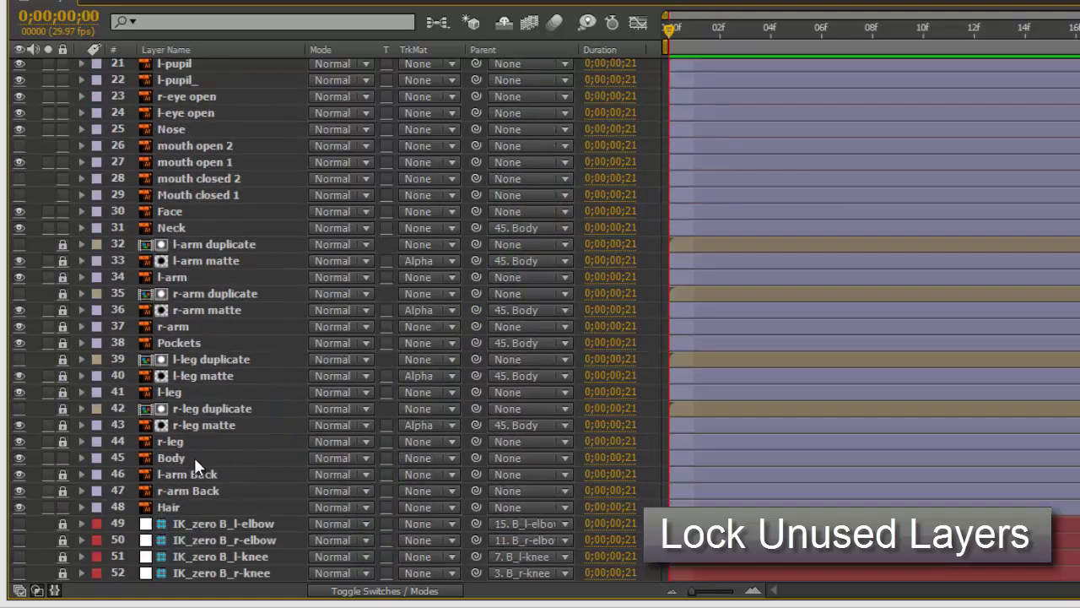
left_click(165, 507)
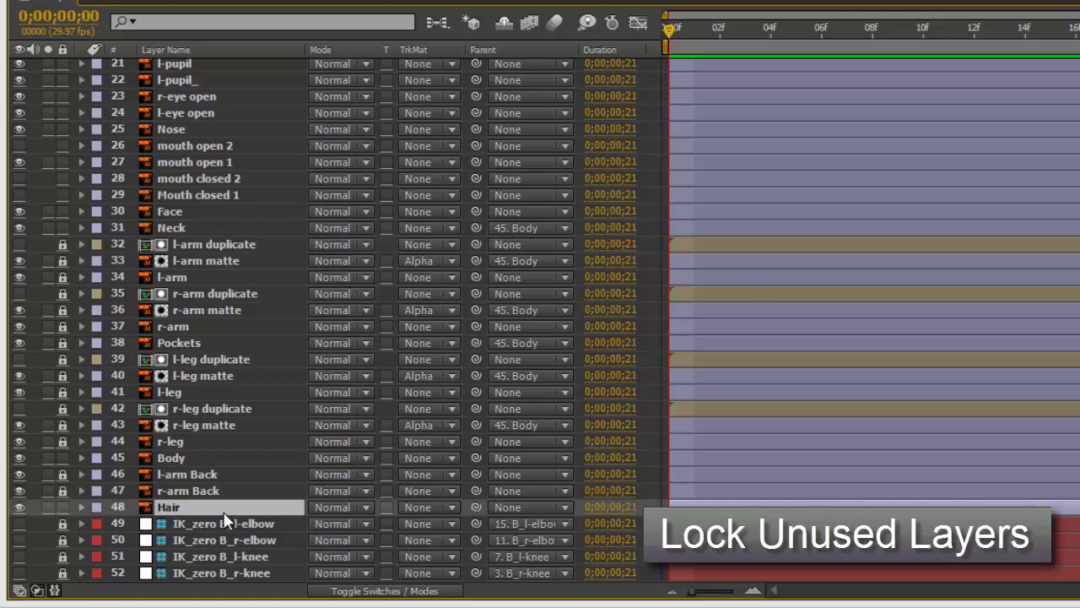
key("grave")
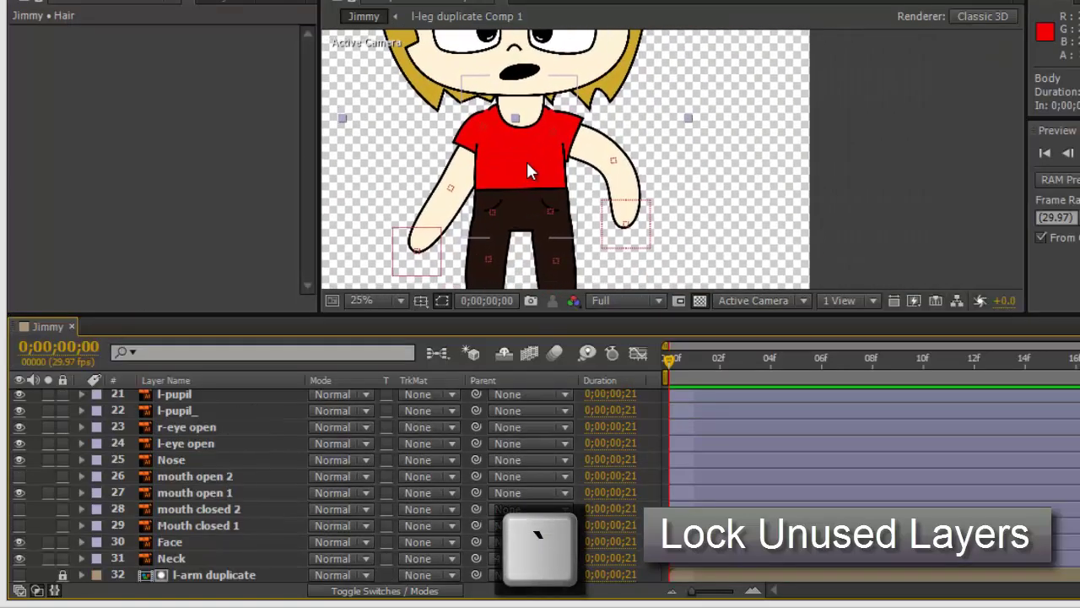
Test-drag the Body layer, then revert it and maximize the viewer
left_click(731, 186)
left_click(610, 164)
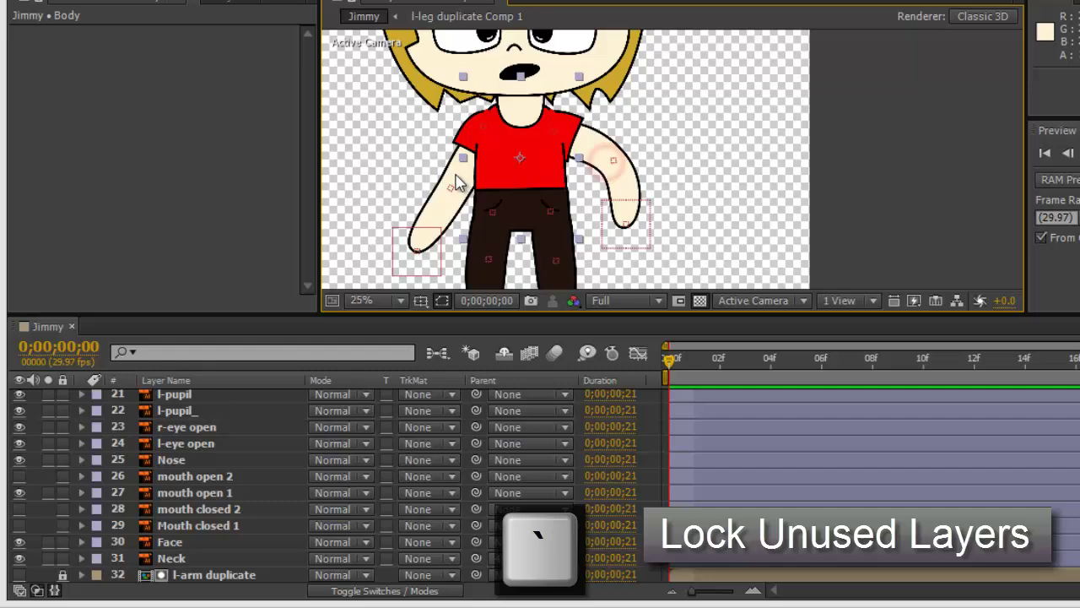
left_click(379, 177)
left_click_drag(518, 176, 527, 153)
key("grave")
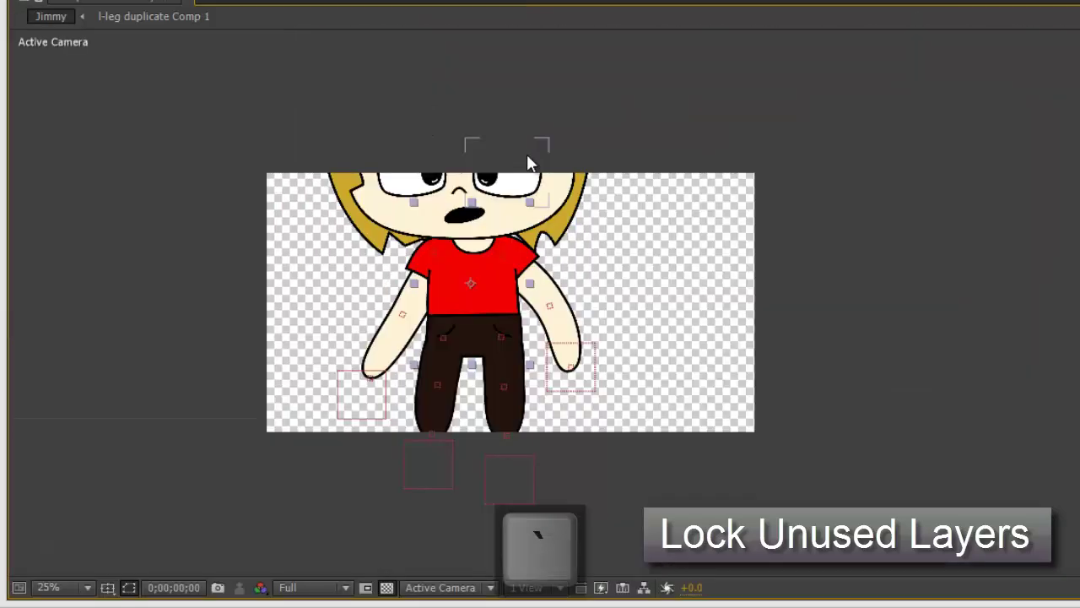
Lift the hands and feet controllers and lower the body into a squat
left_click_drag(571, 368, 578, 335)
left_click_drag(371, 390, 361, 385)
left_click_drag(426, 462, 413, 424)
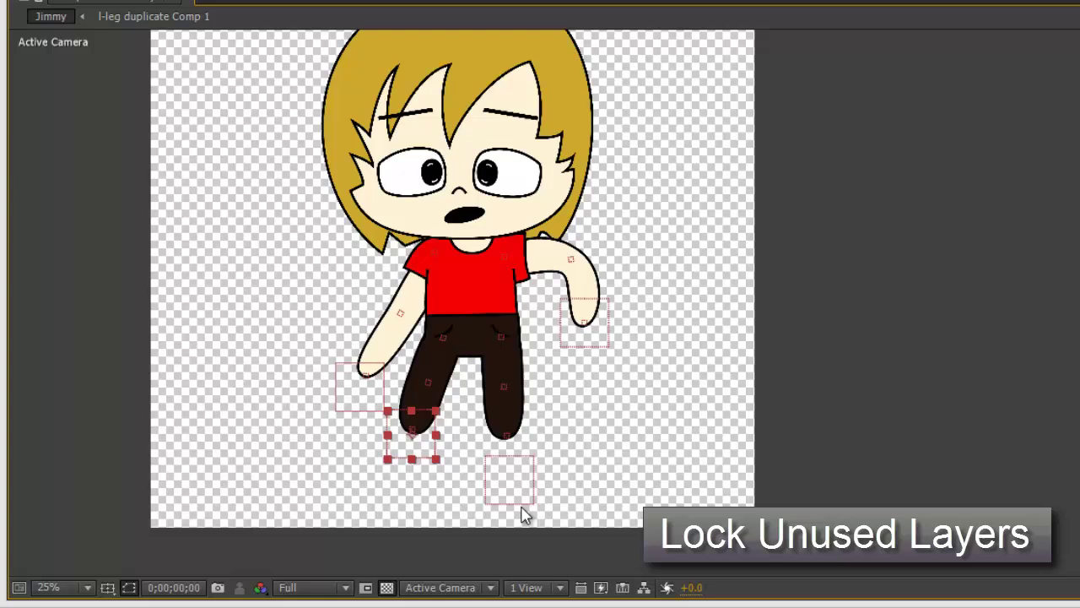
left_click_drag(510, 482, 501, 437)
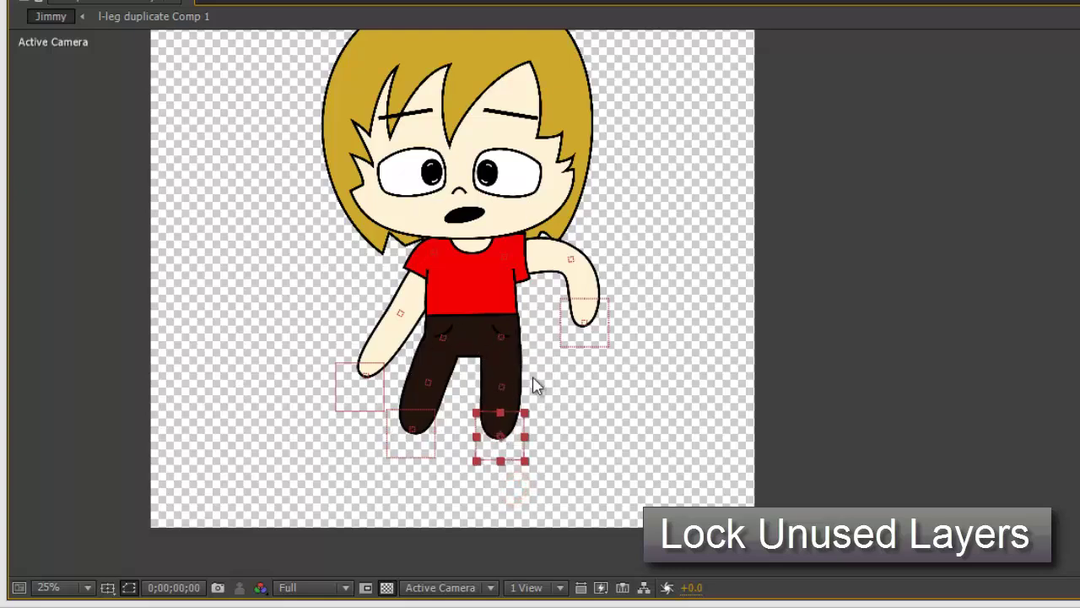
left_click_drag(481, 296, 462, 319)
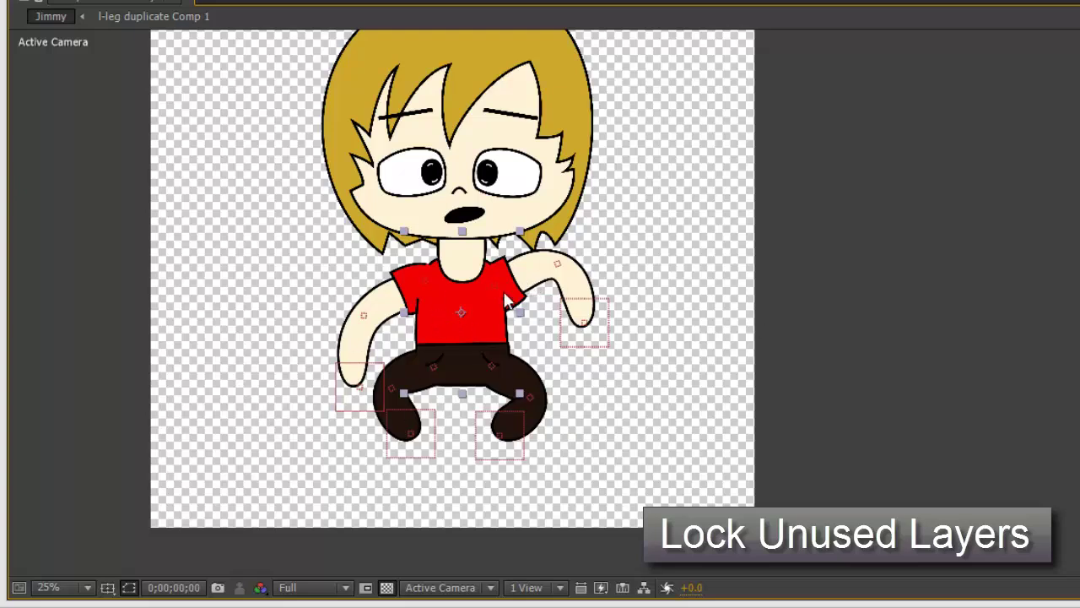
Select the hand, leg and body controllers and raise the body so arms and legs re-bend
left_click(343, 400)
left_click(595, 336)
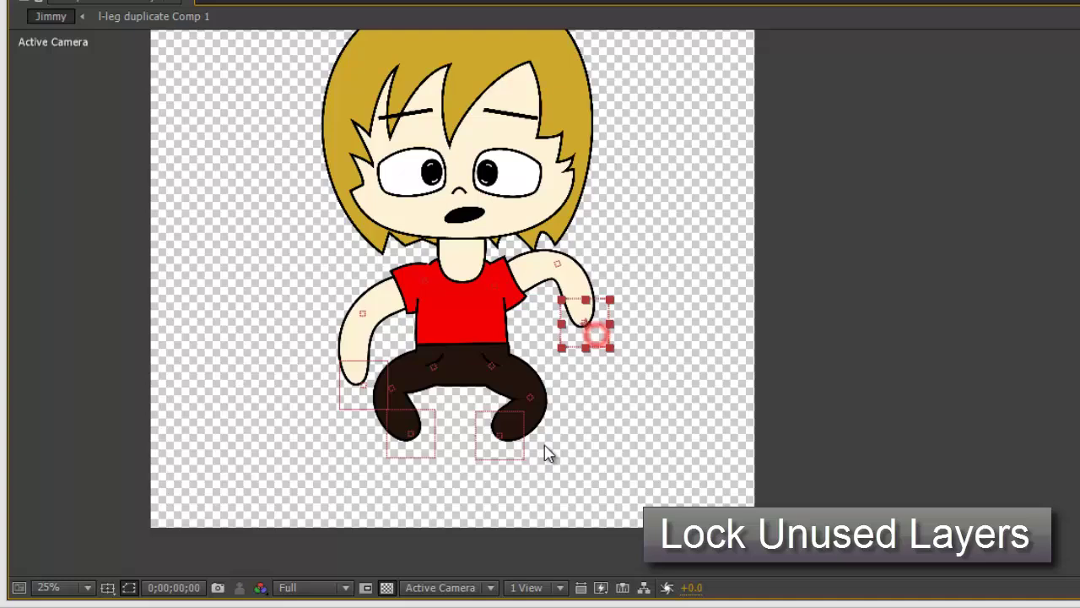
left_click(412, 435)
left_click(498, 439)
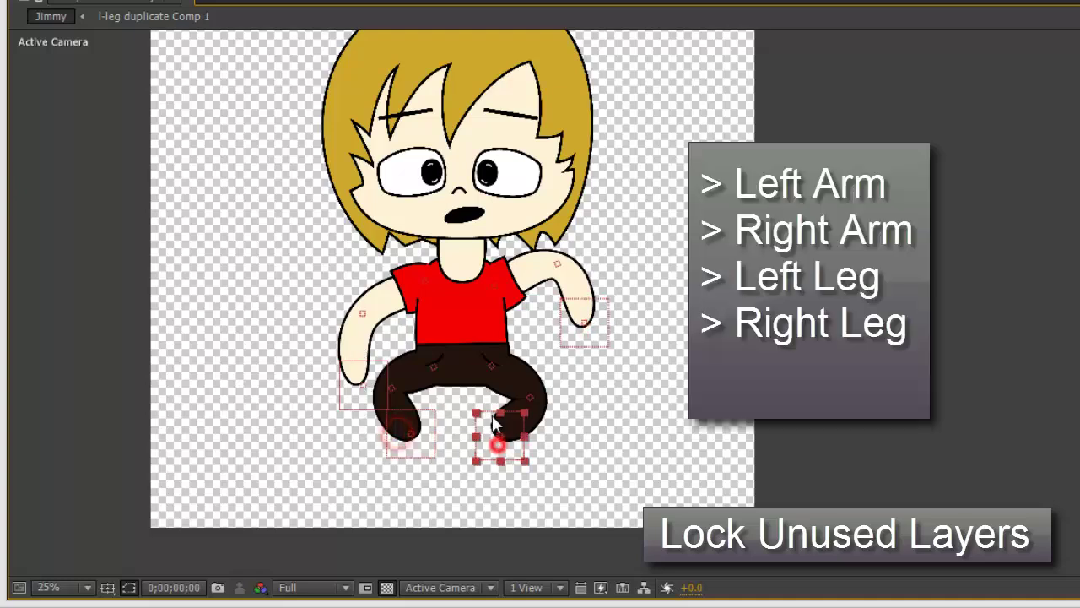
left_click(474, 347)
left_click_drag(474, 348, 464, 302)
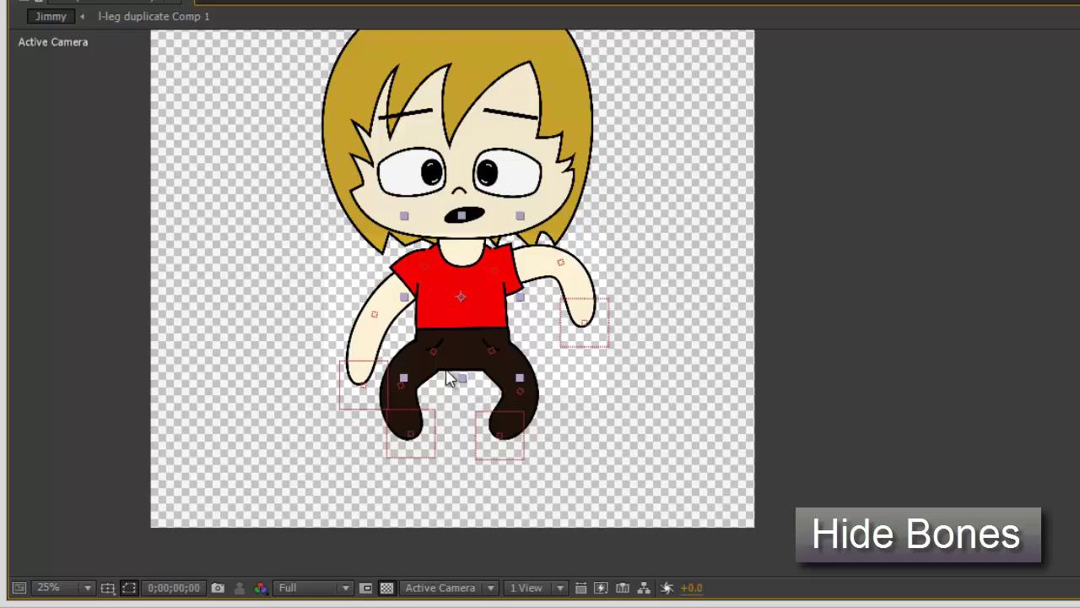
Maximize the Timeline and hide the B_ bone layers with their eye switches
key("grave")
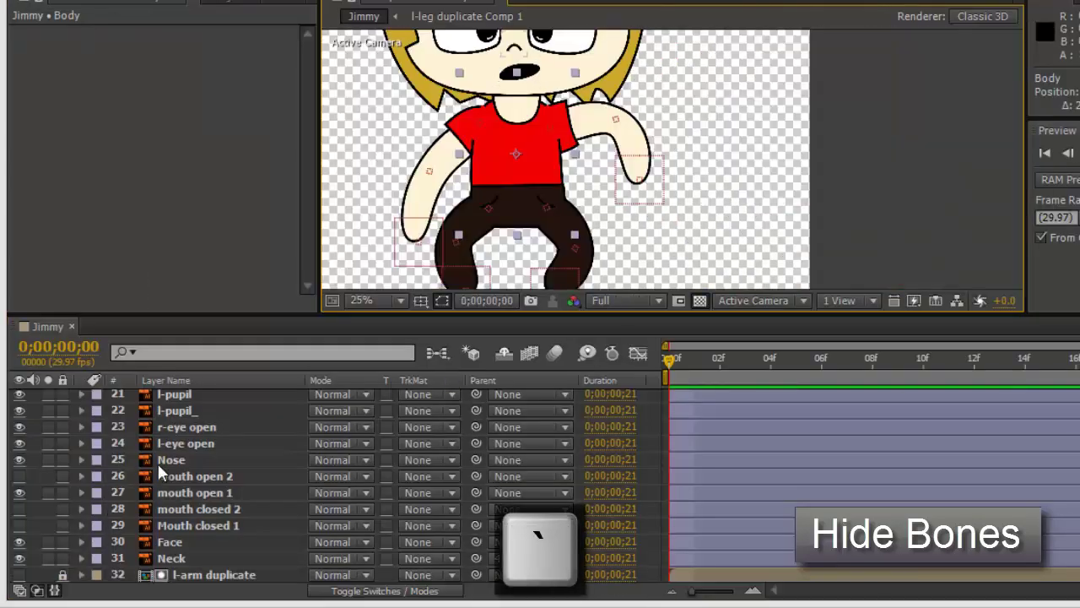
scroll(157, 460, "up", 3)
scroll(157, 461, "down", 2)
key("grave")
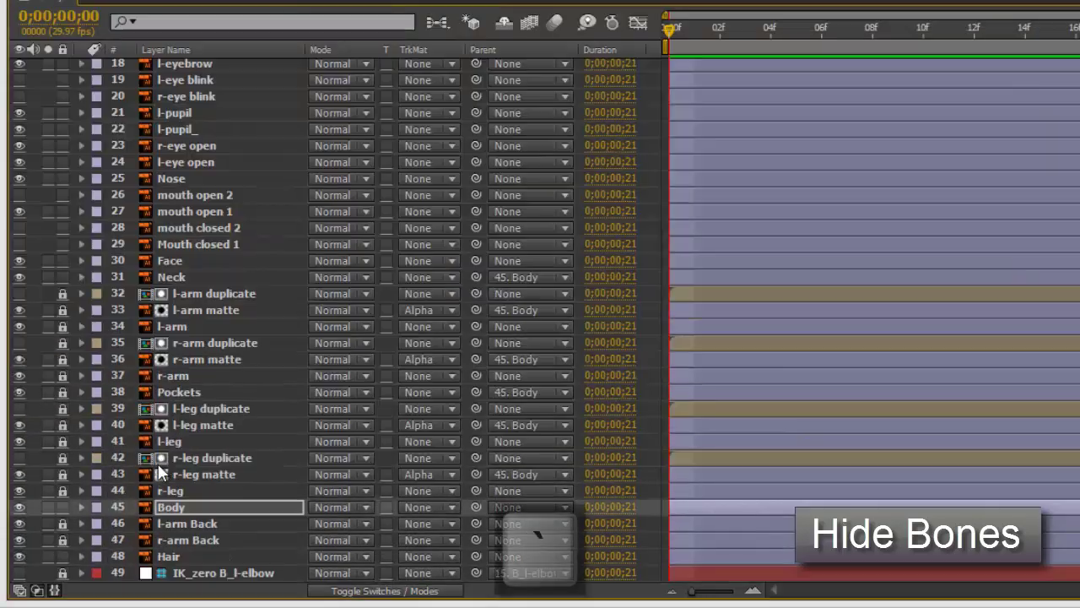
scroll(159, 411, "up", 6)
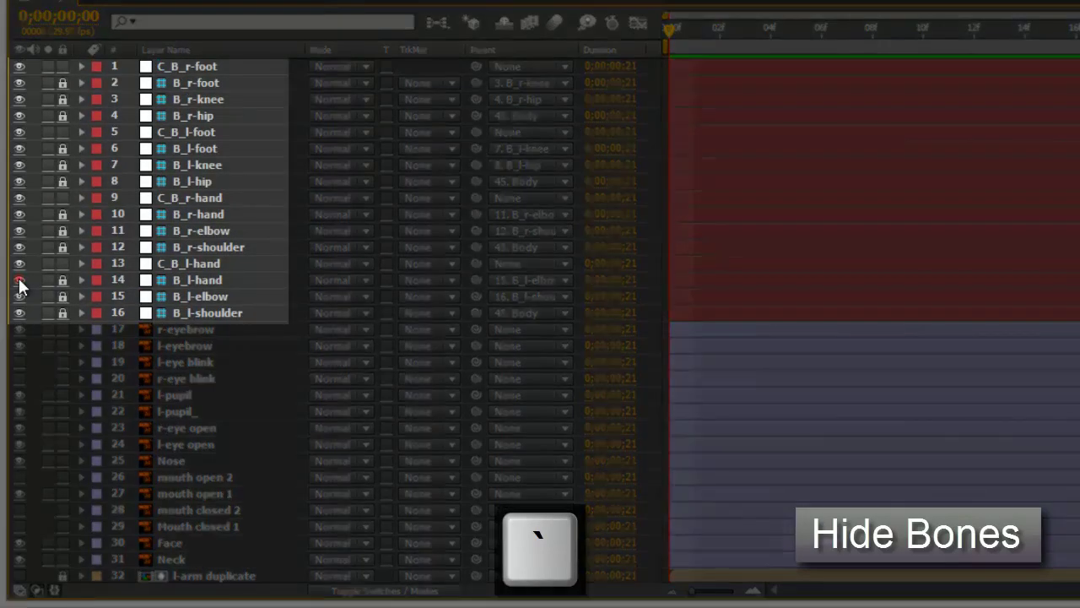
left_click_drag(20, 287, 21, 317)
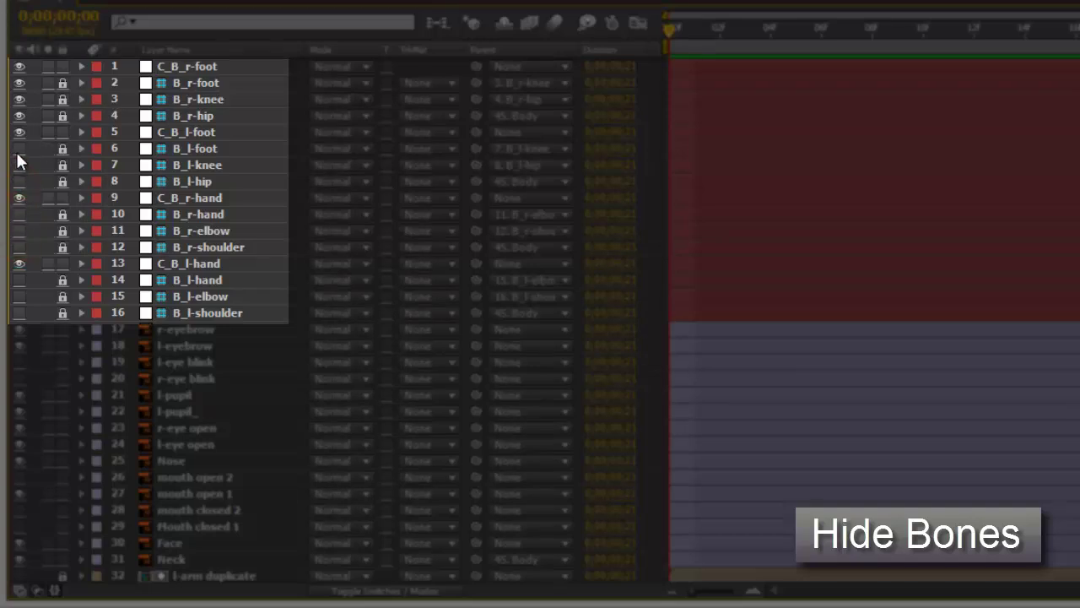
left_click_drag(20, 108, 20, 91)
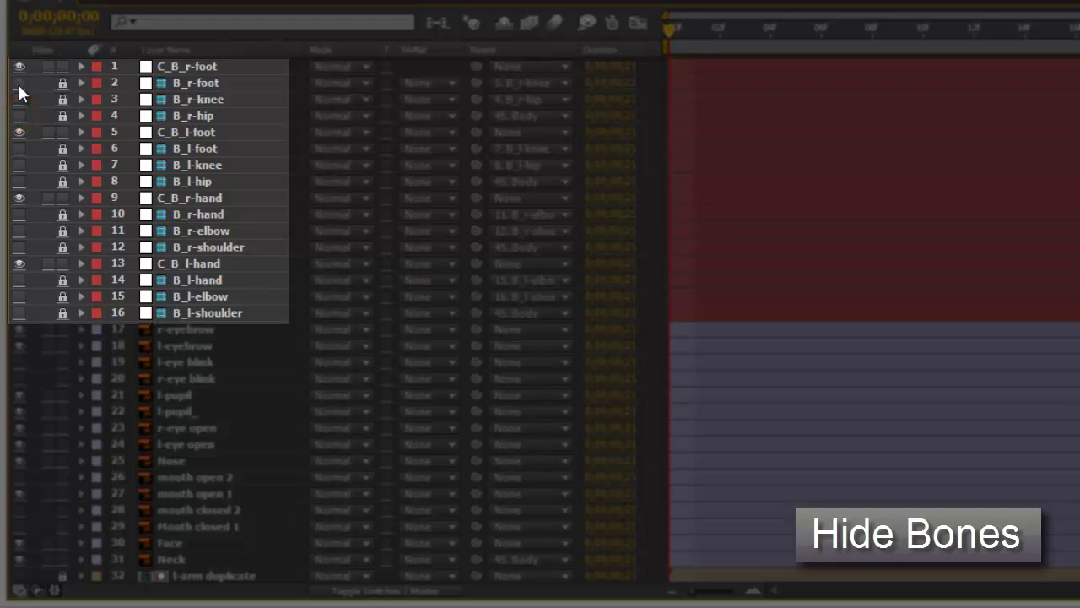
Select the C_B_r-foot, C_B_l-foot, C_B_r-hand and C_B_l-hand controller layers
left_click(171, 66)
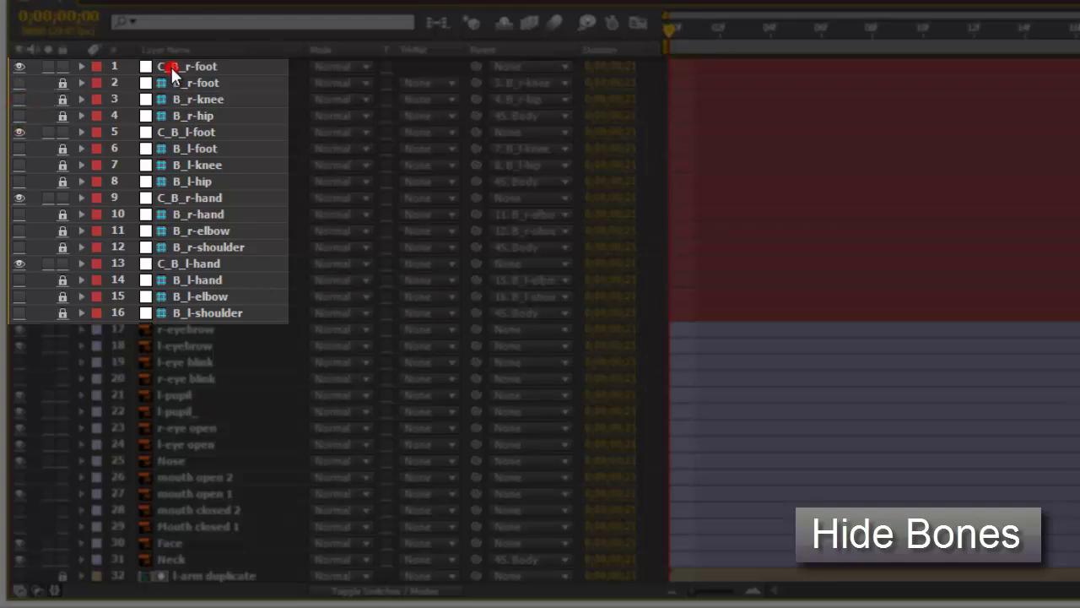
left_click(188, 131)
left_click(188, 199)
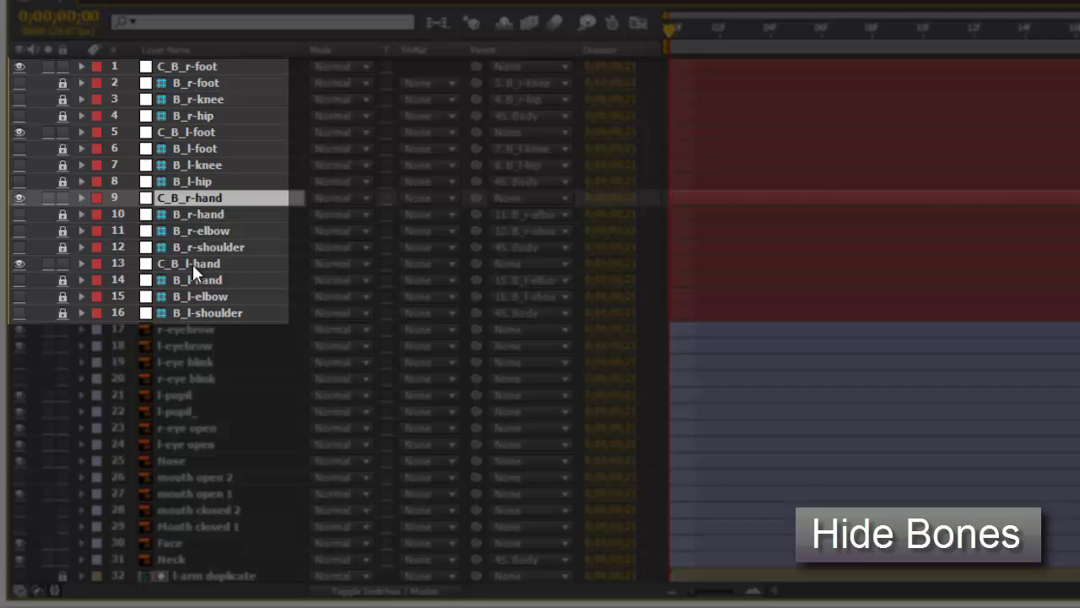
left_click(193, 264)
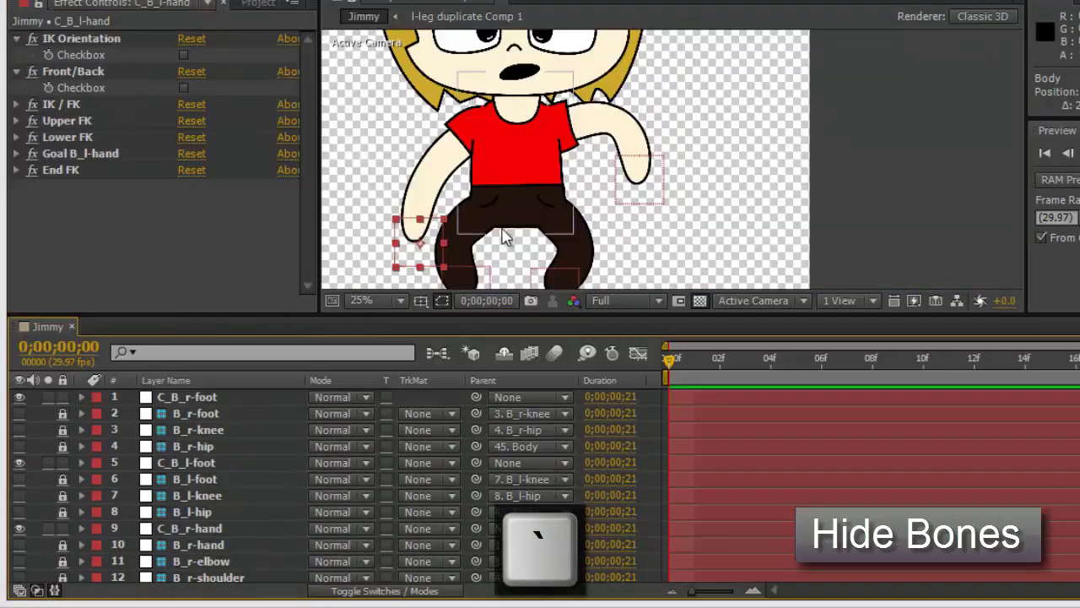
In the maximized Composition panel, drag both foot controllers down to straighten Jimmy's legs and lower both hand controllers to his sides
key("grave")
left_click_drag(516, 440, 519, 467)
left_click_drag(445, 453, 454, 472)
left_click_drag(597, 343, 543, 437)
left_click_drag(382, 406, 421, 428)
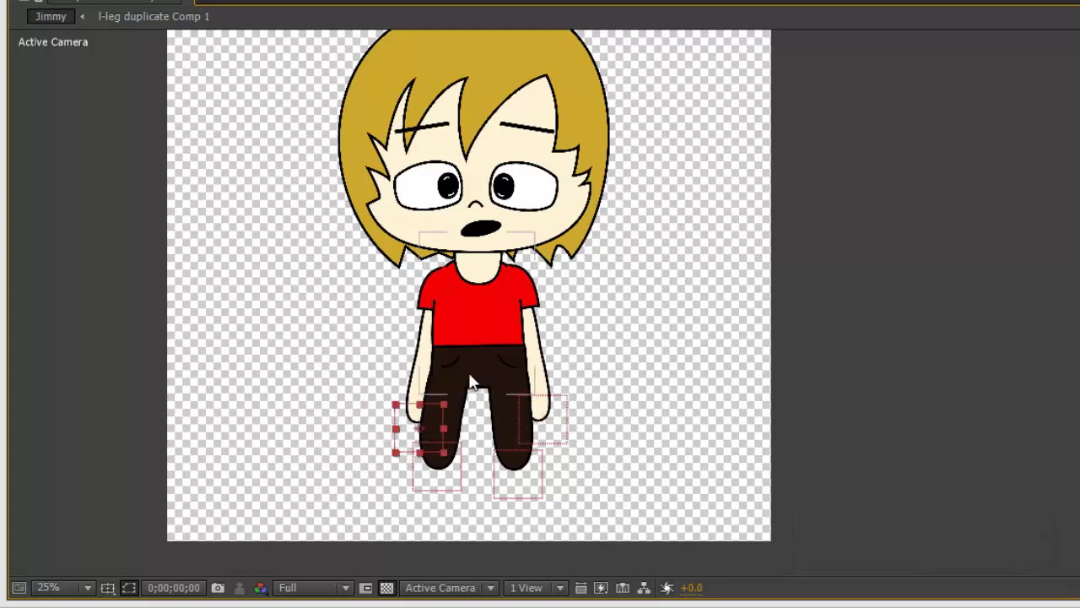